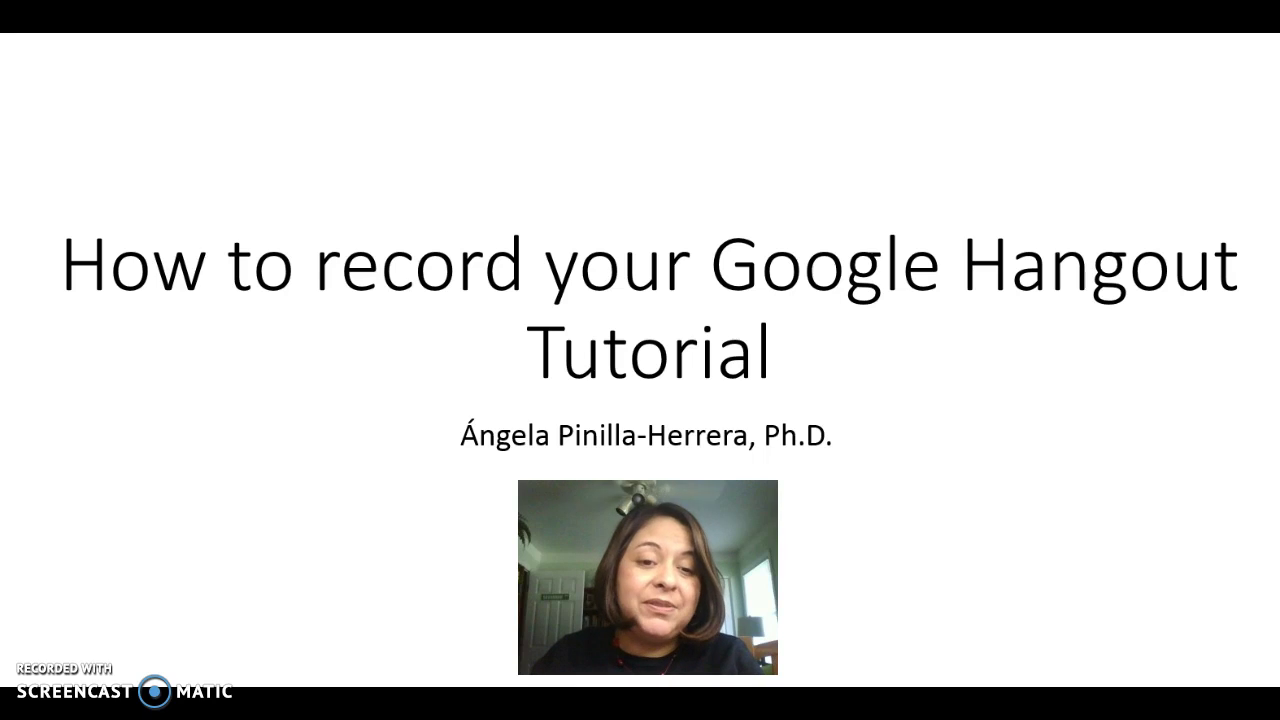
- End the PowerPoint title slide show and minimize PowerPoint to reveal YouTube in Chrome
key(Escape)
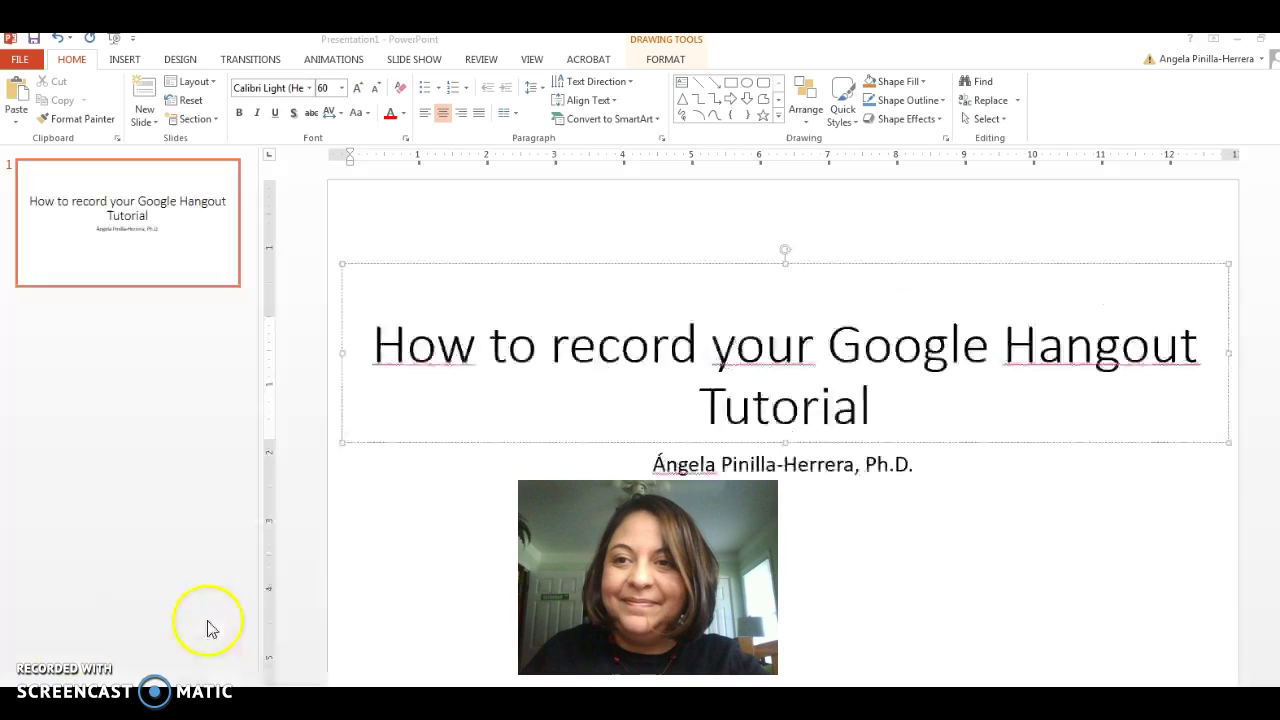
click(1239, 42)
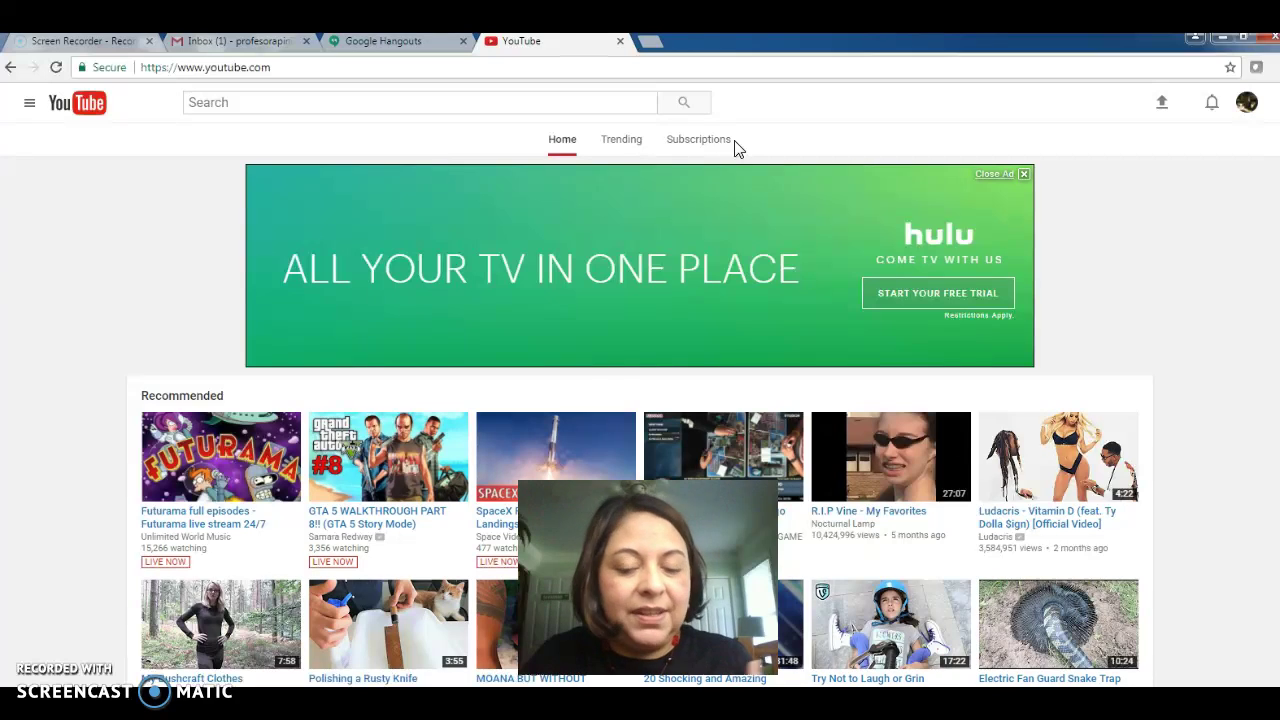
click(723, 143)
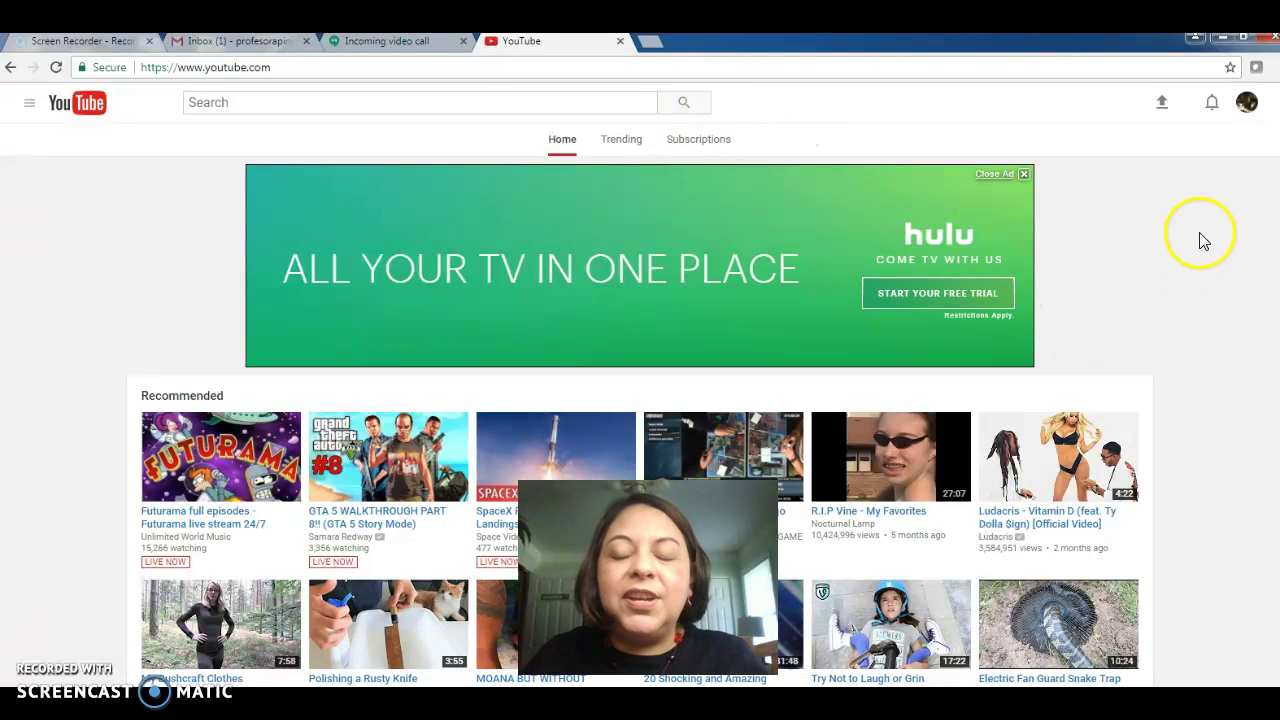
- Open Creator Studio from the account avatar menu to see the Test1 and Test2 dashboard
click(1249, 106)
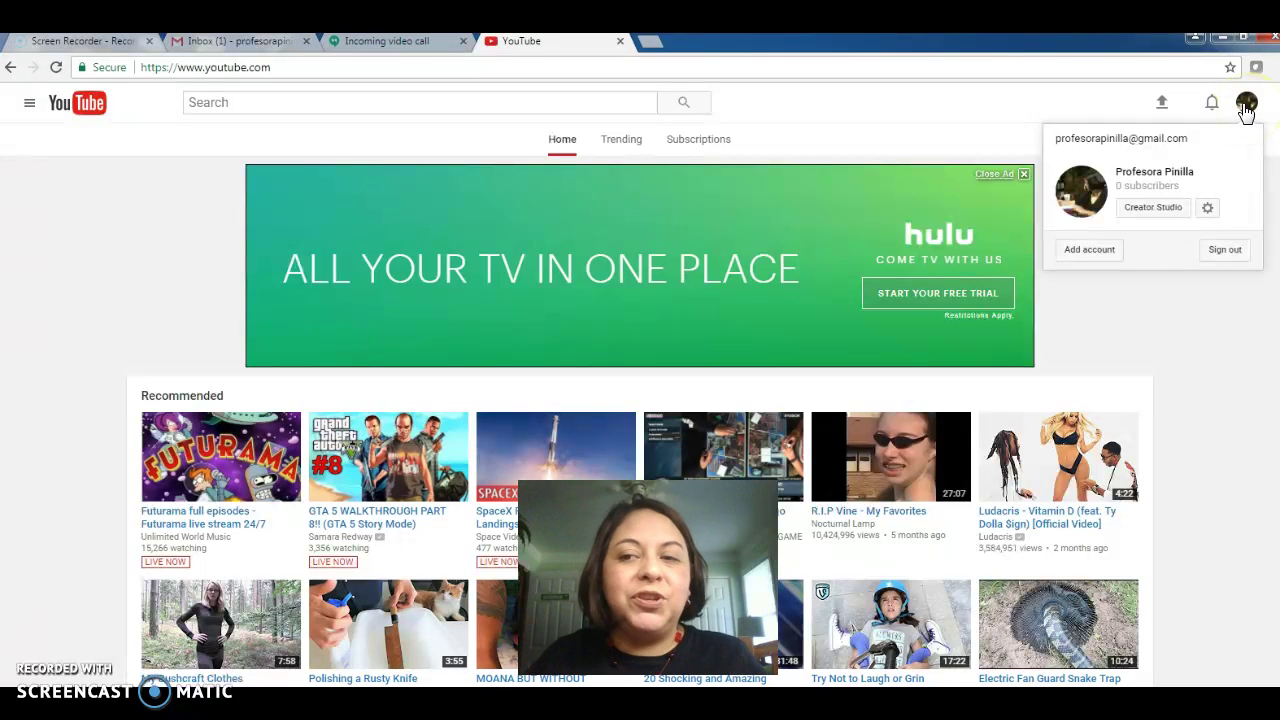
click(1150, 216)
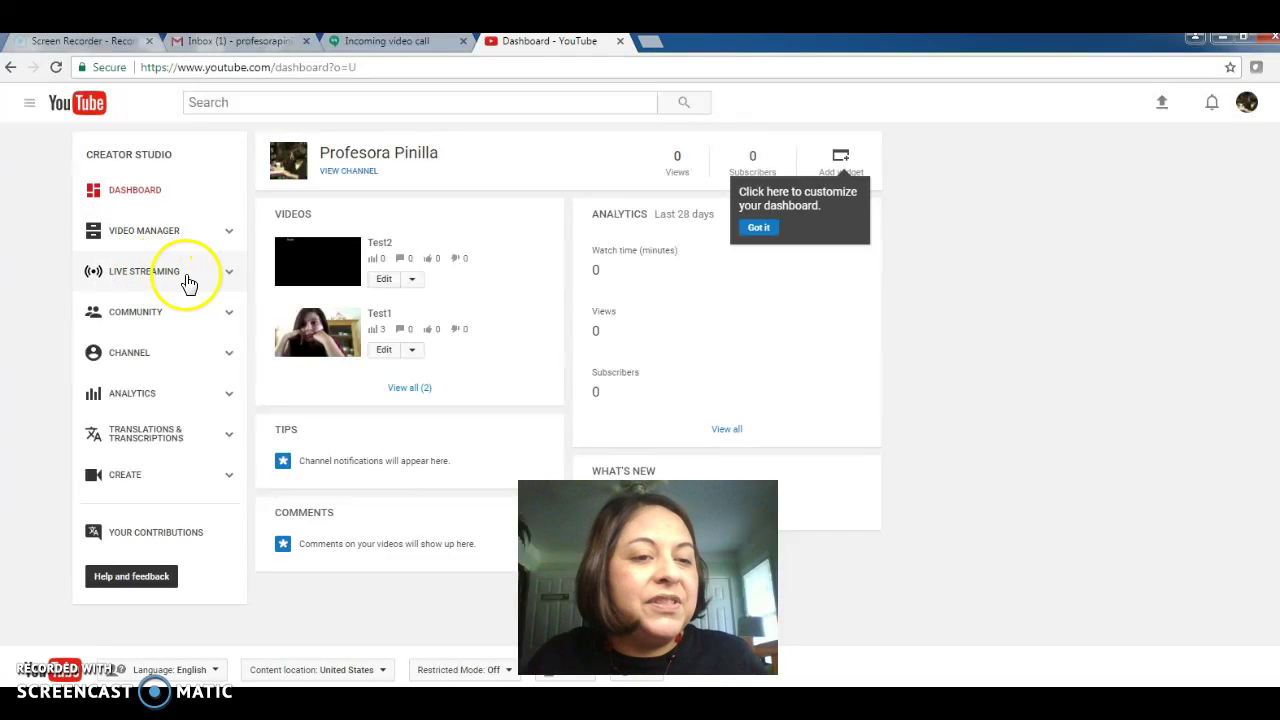
- Open Live Streaming in the sidebar and show its Events list
click(162, 280)
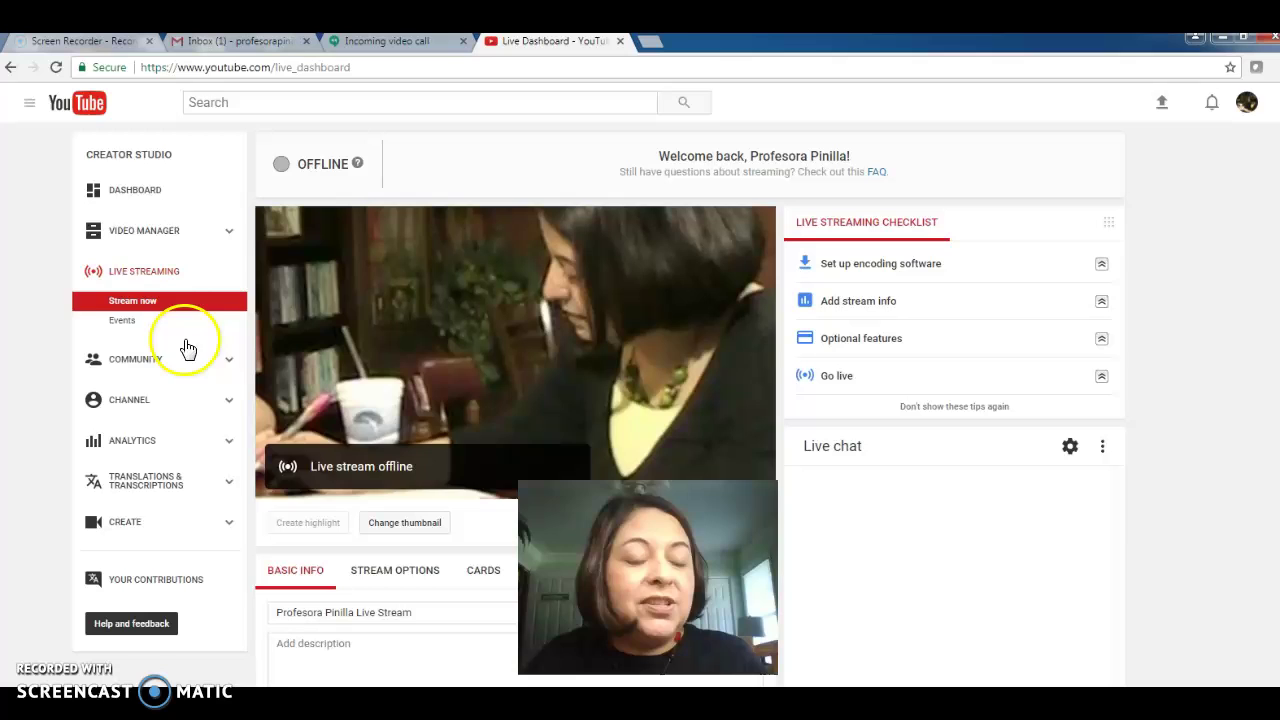
click(121, 328)
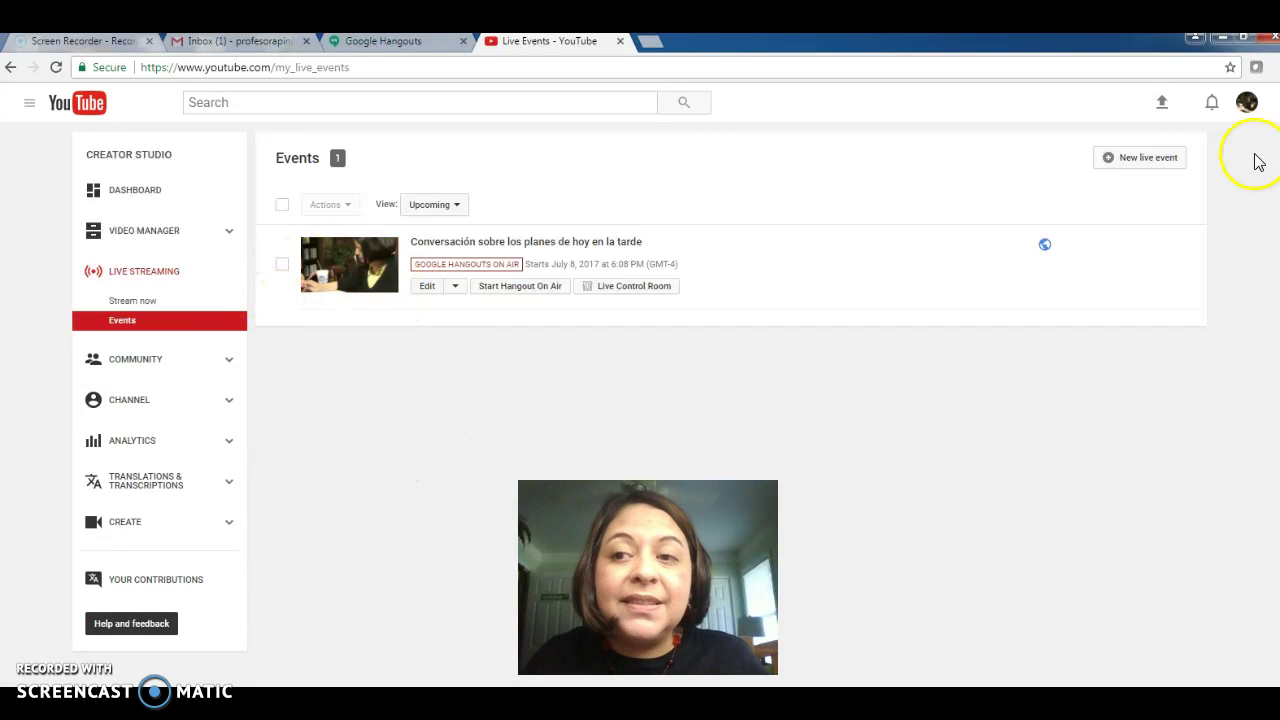
- Create a new live event titled 'Conversación sobre los planes de esta tarde' with description 'Tarea 1'
click(1137, 165)
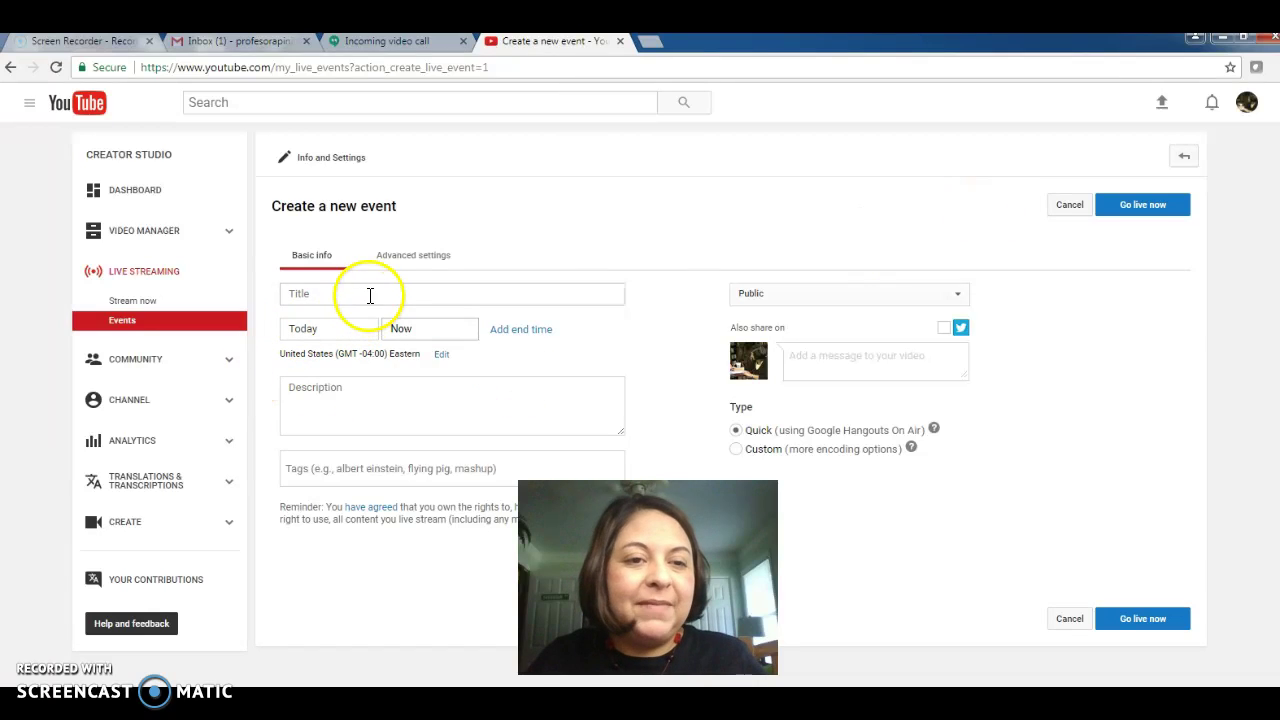
click(327, 295)
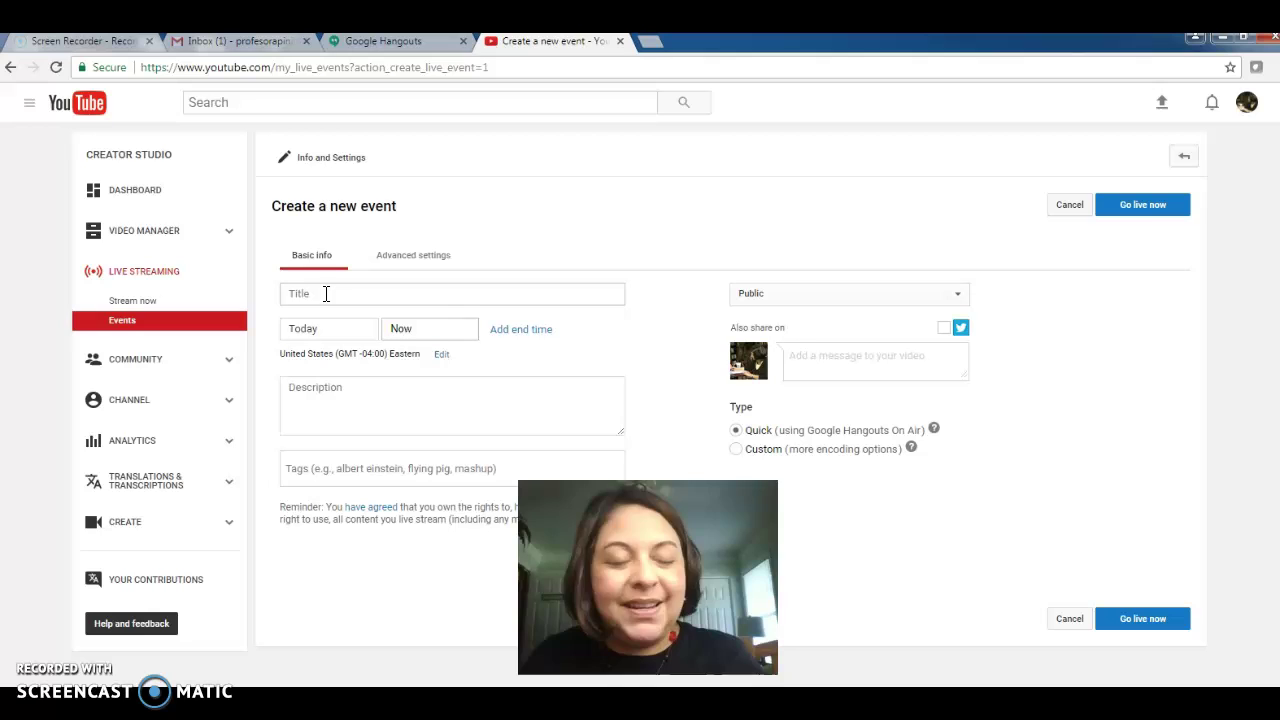
click(315, 294)
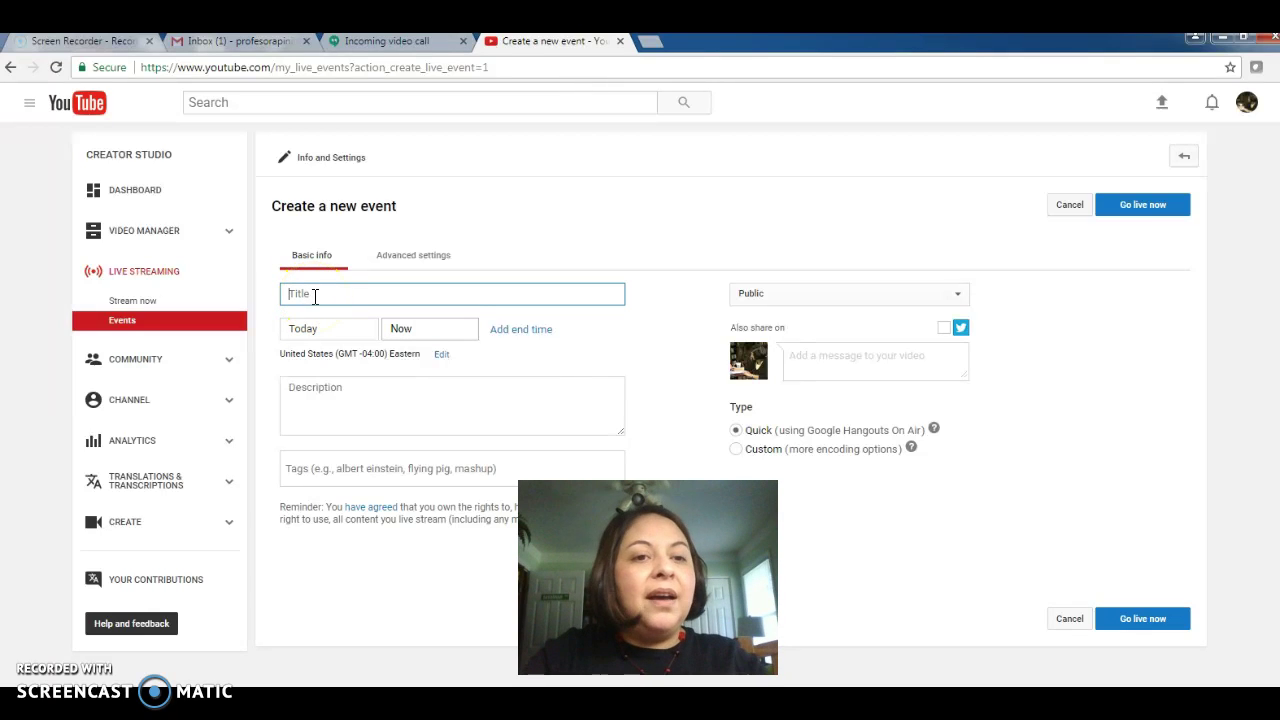
text(Co)
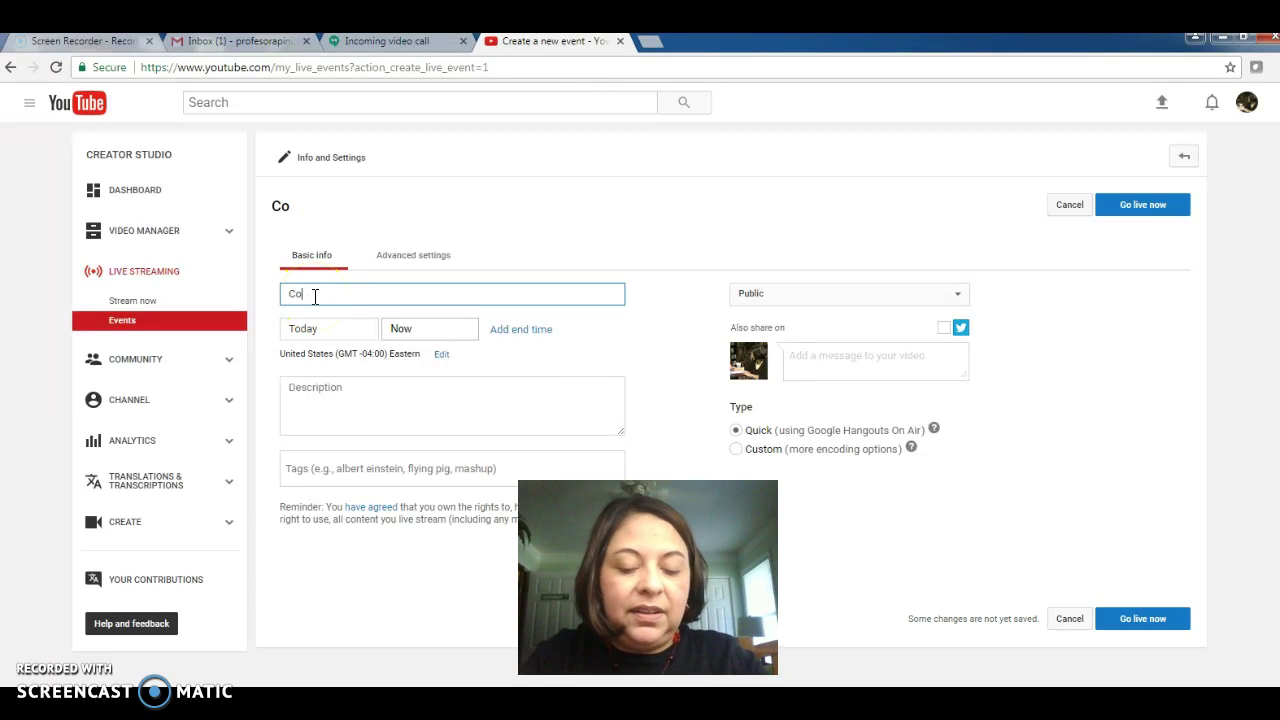
text(nversatio)
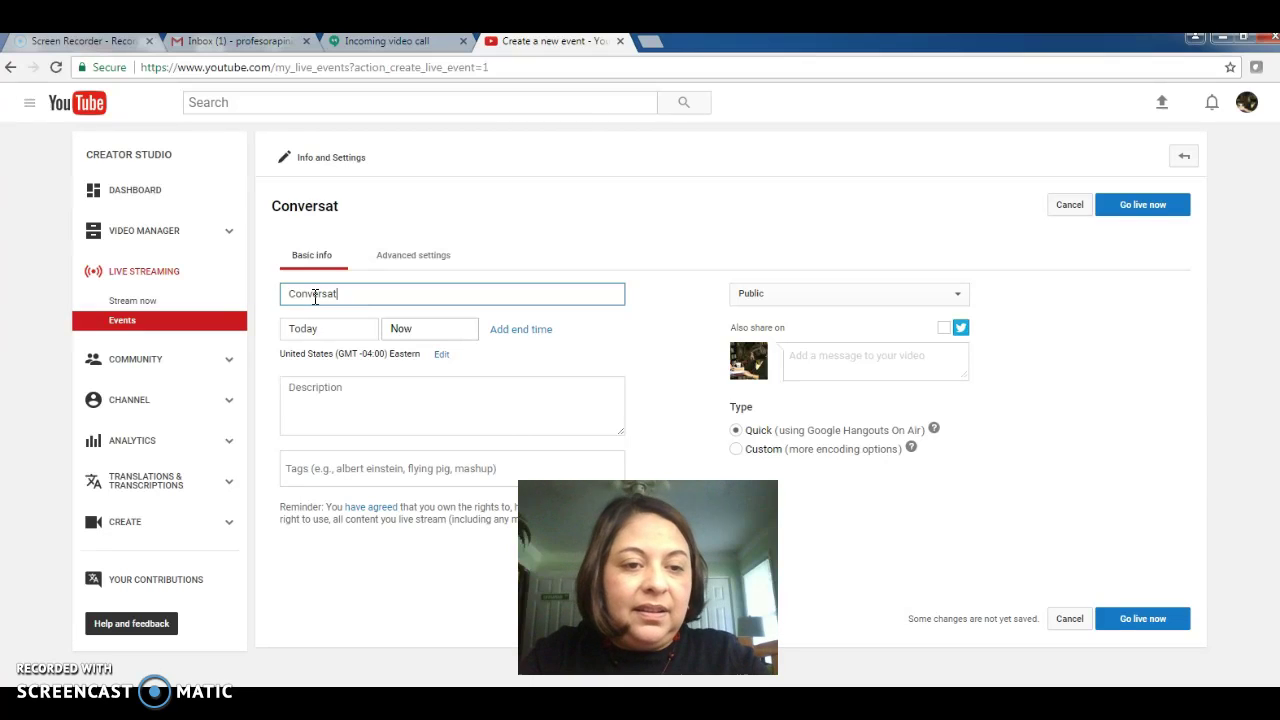
key(BackSpace)
key(BackSpace)
key(BackSpace)
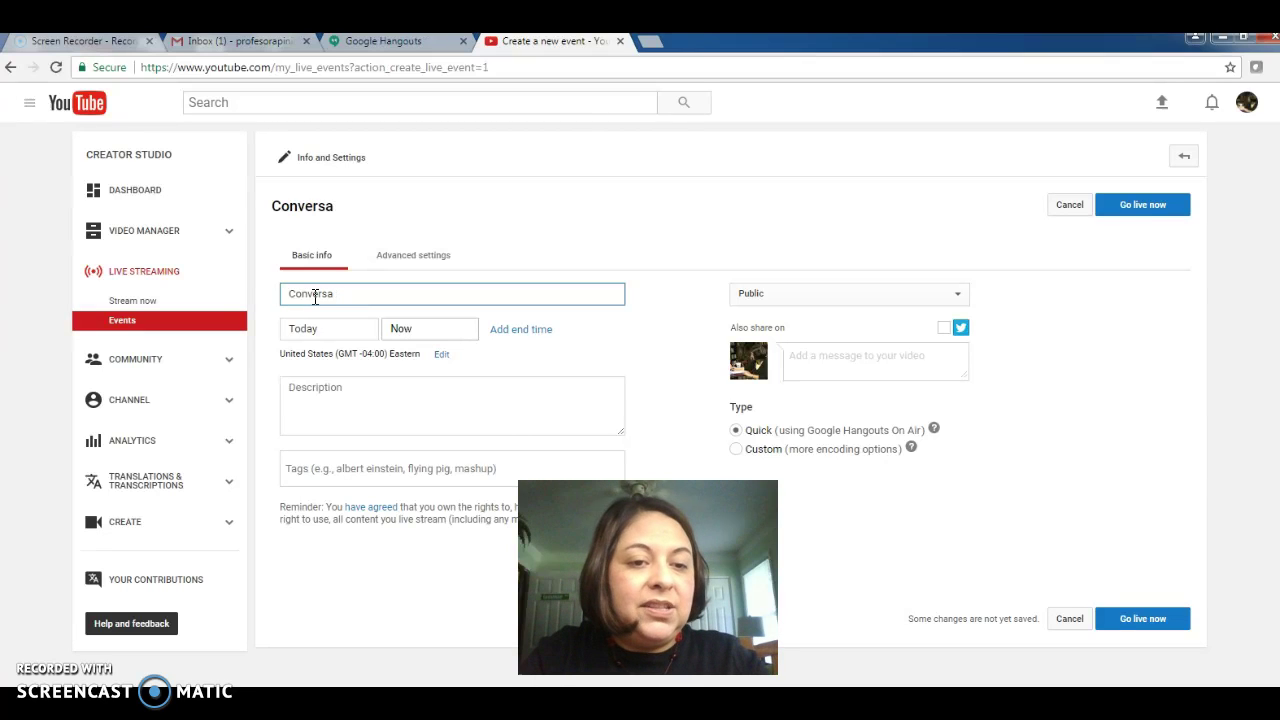
text(ción sobre los)
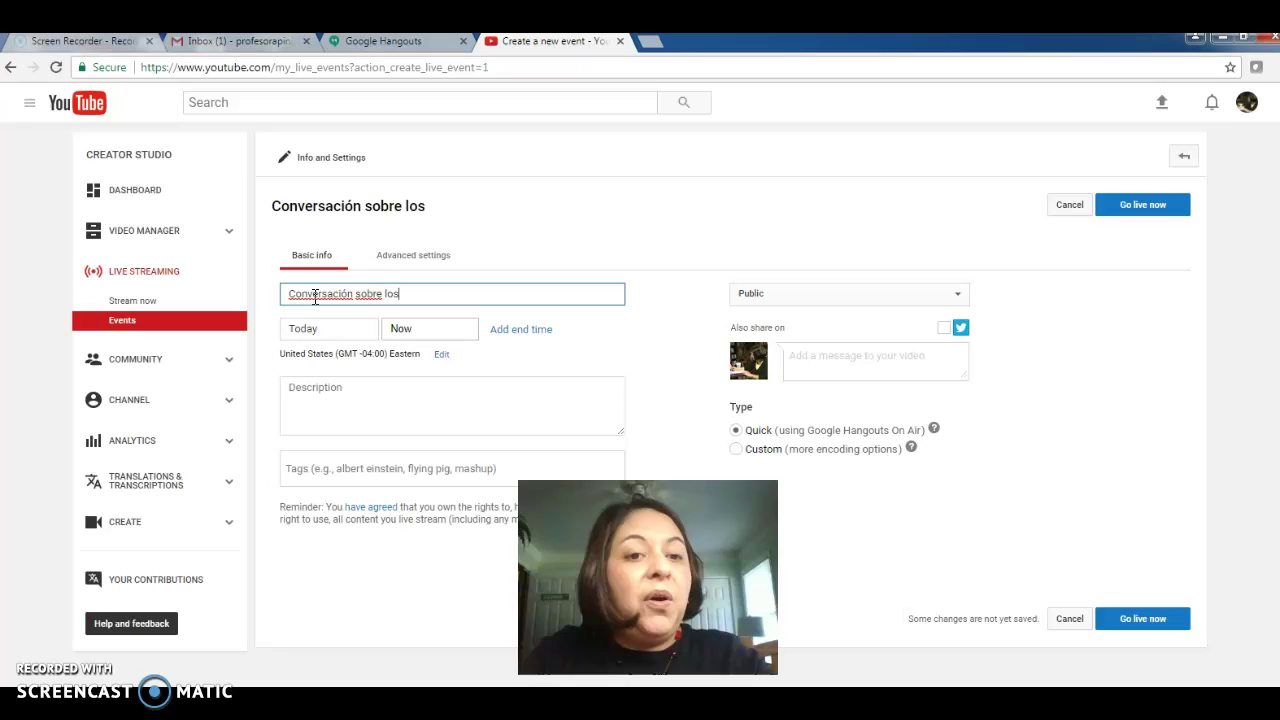
text( planes de esta)
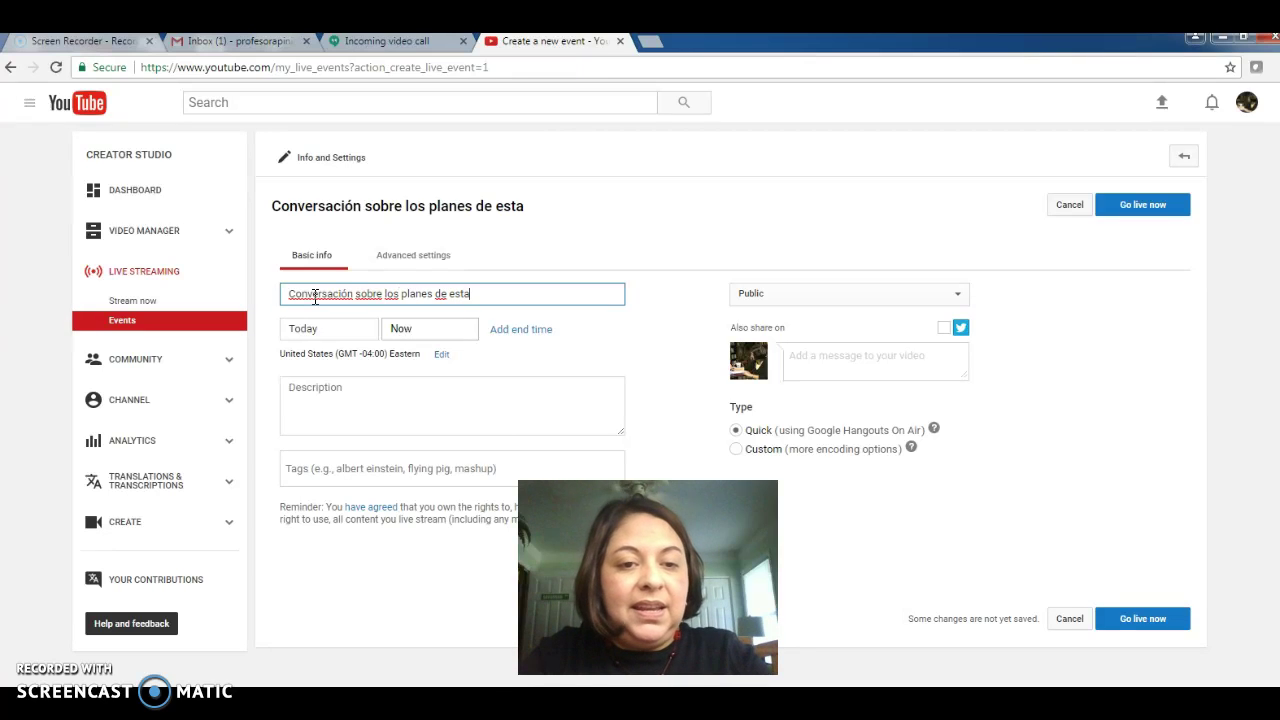
text( tarde)
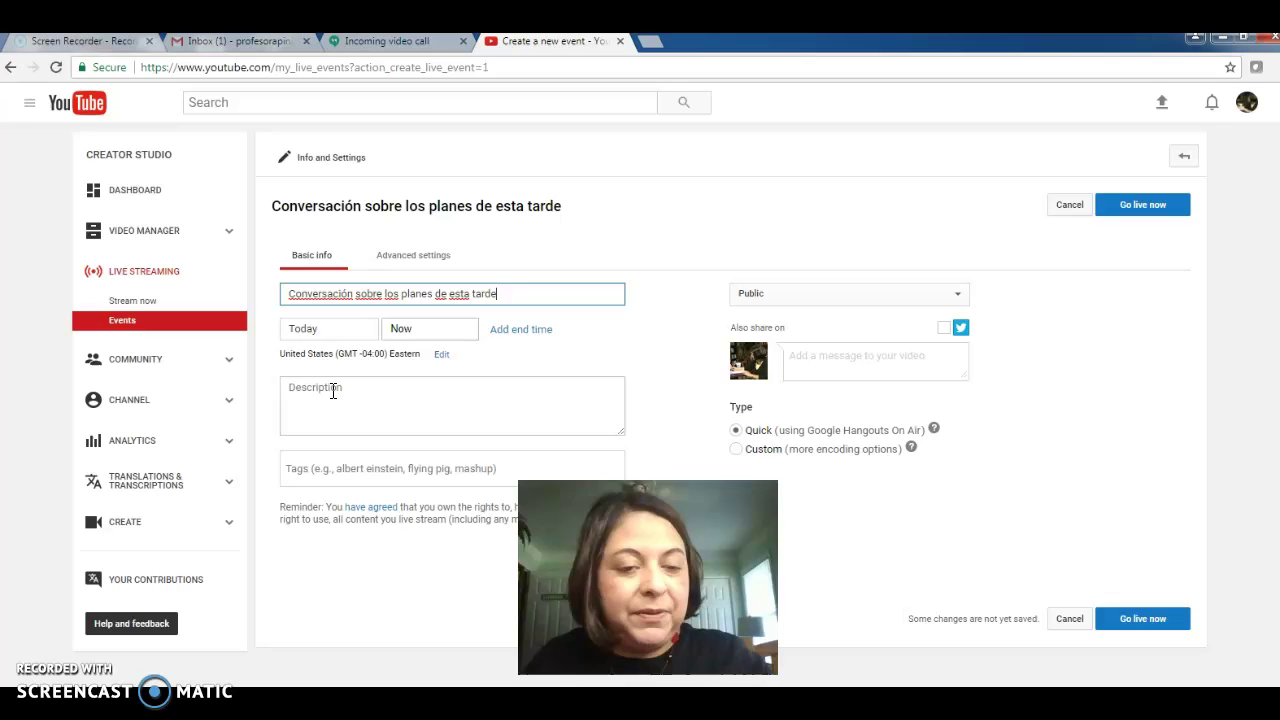
click(333, 391)
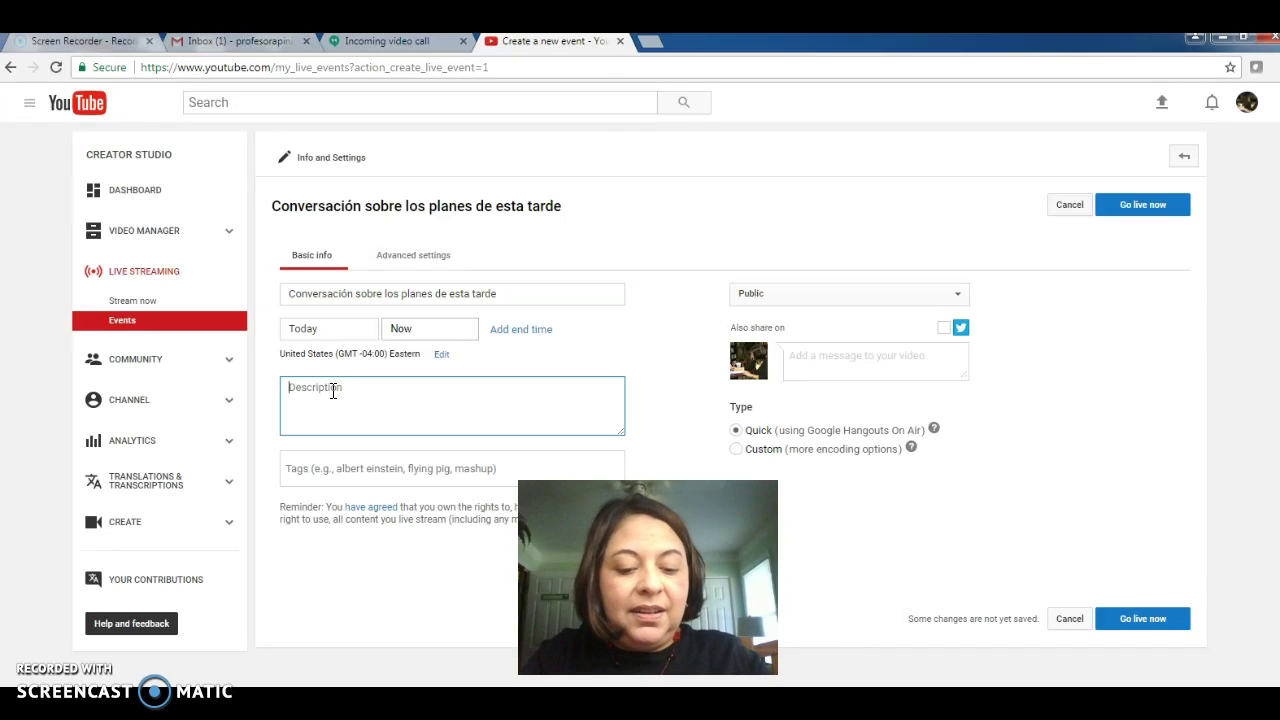
text(Tarea 1)
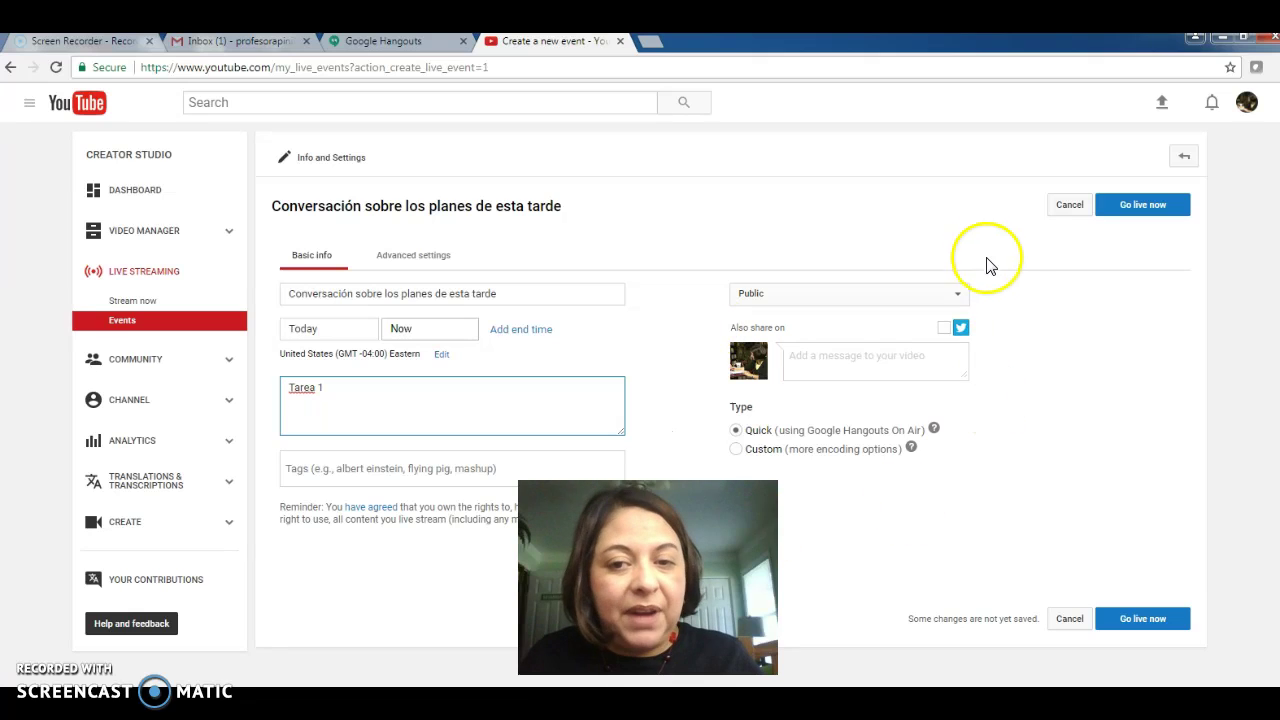
- Keep the event's privacy set to Public and launch it with Go live now
click(958, 300)
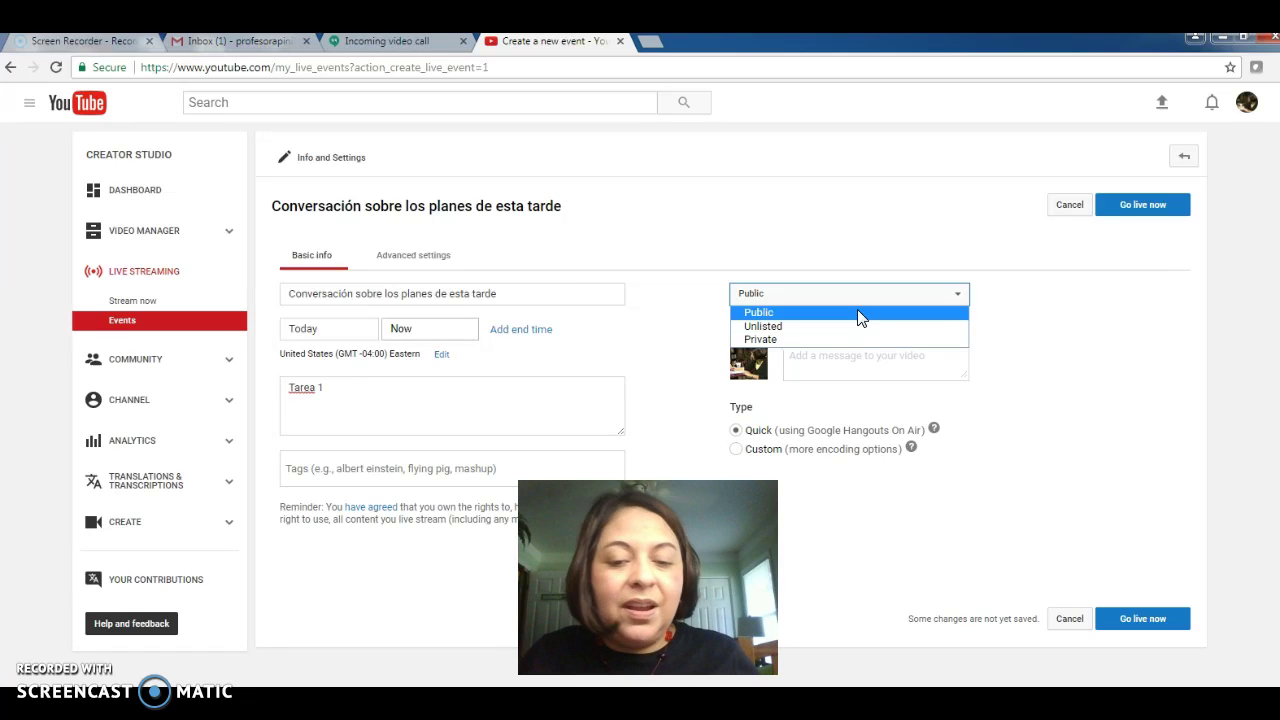
click(852, 312)
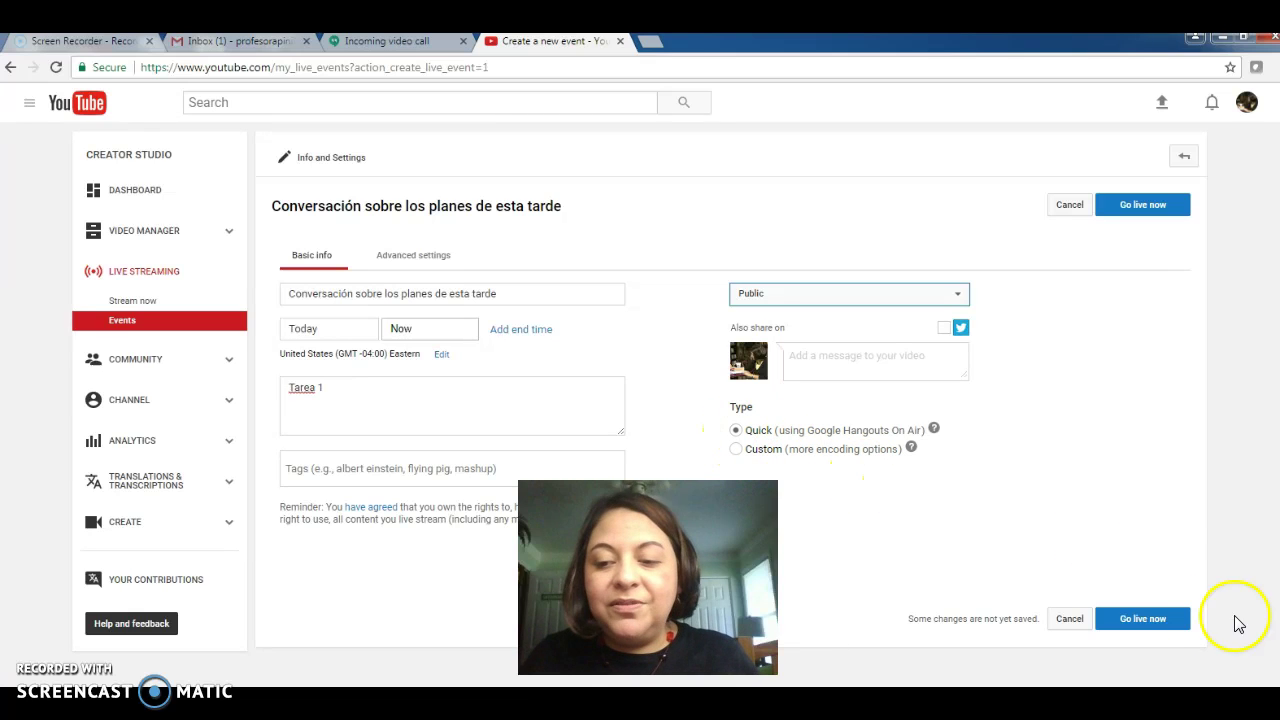
click(1148, 626)
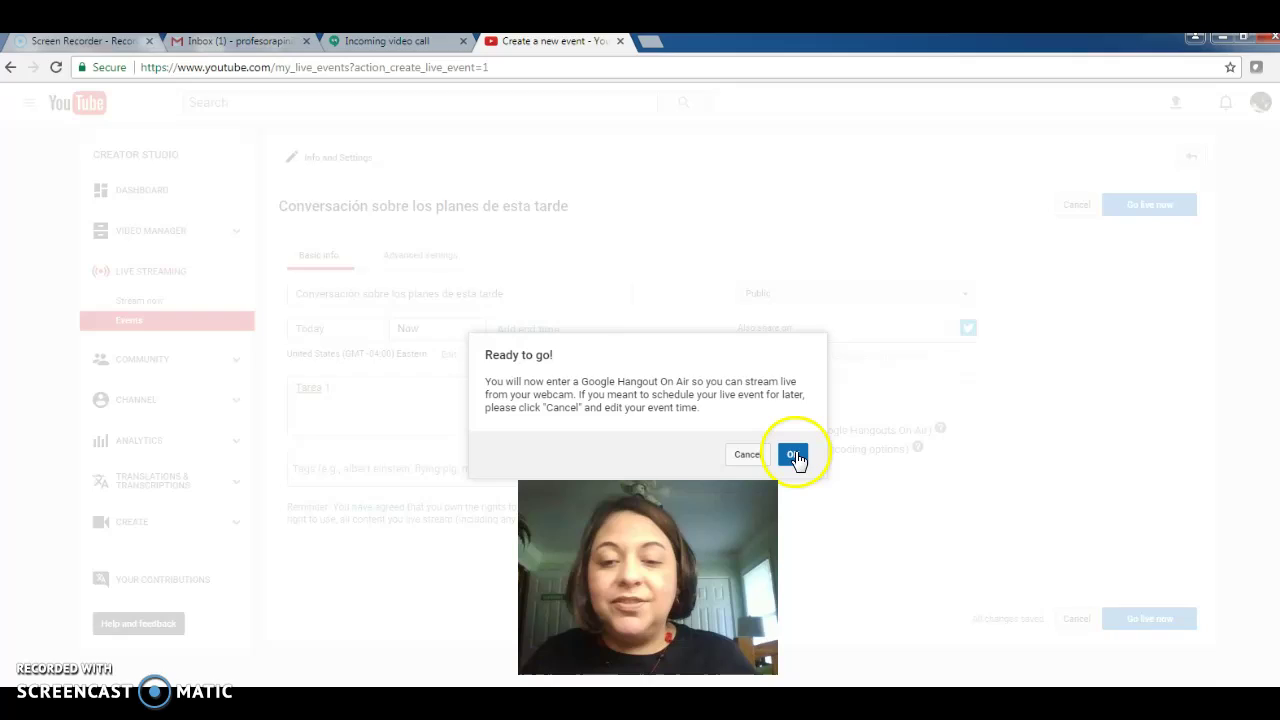
- Enter the Hangout On Air and send an invitation to the classmate's e-mail address
click(794, 453)
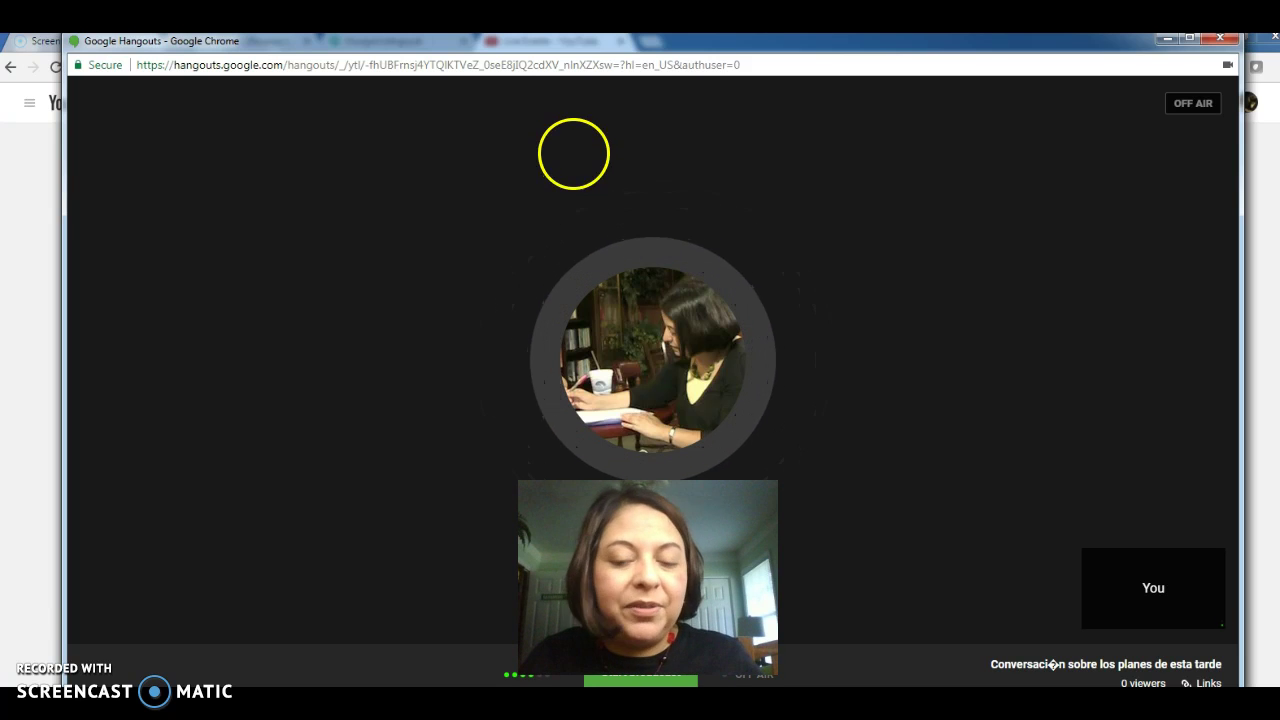
mouse_move(677, 143)
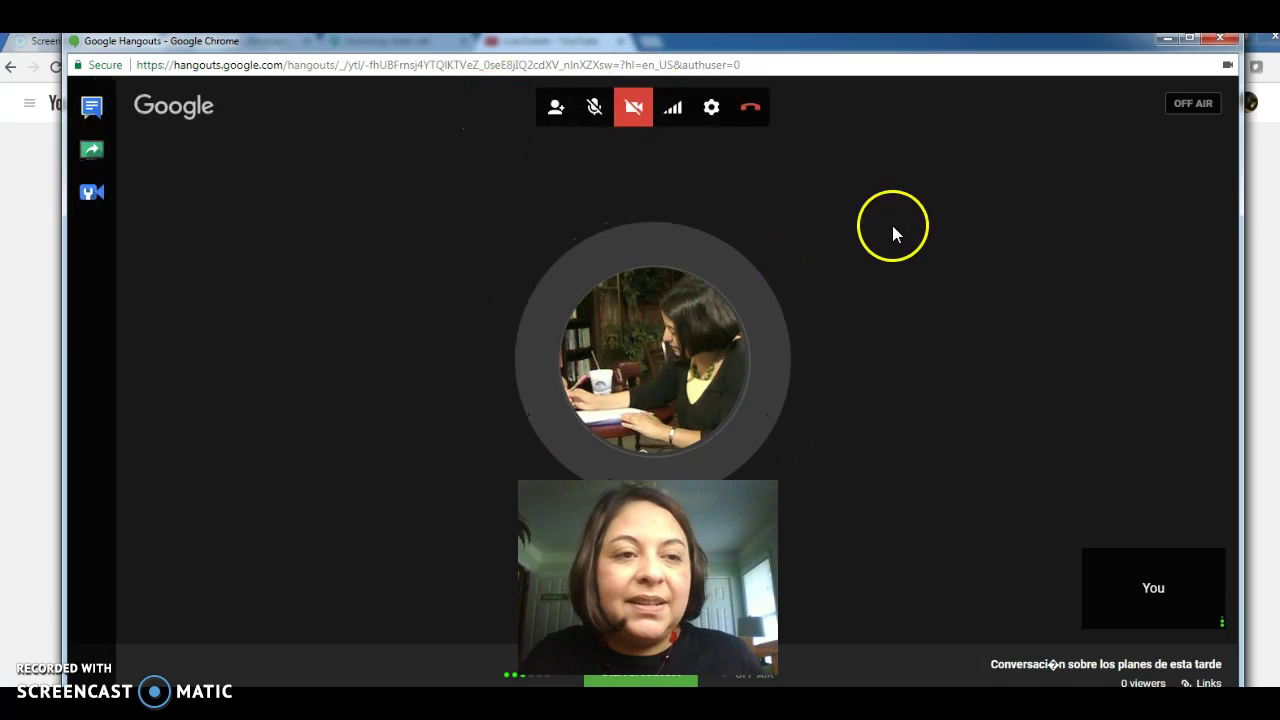
click(554, 108)
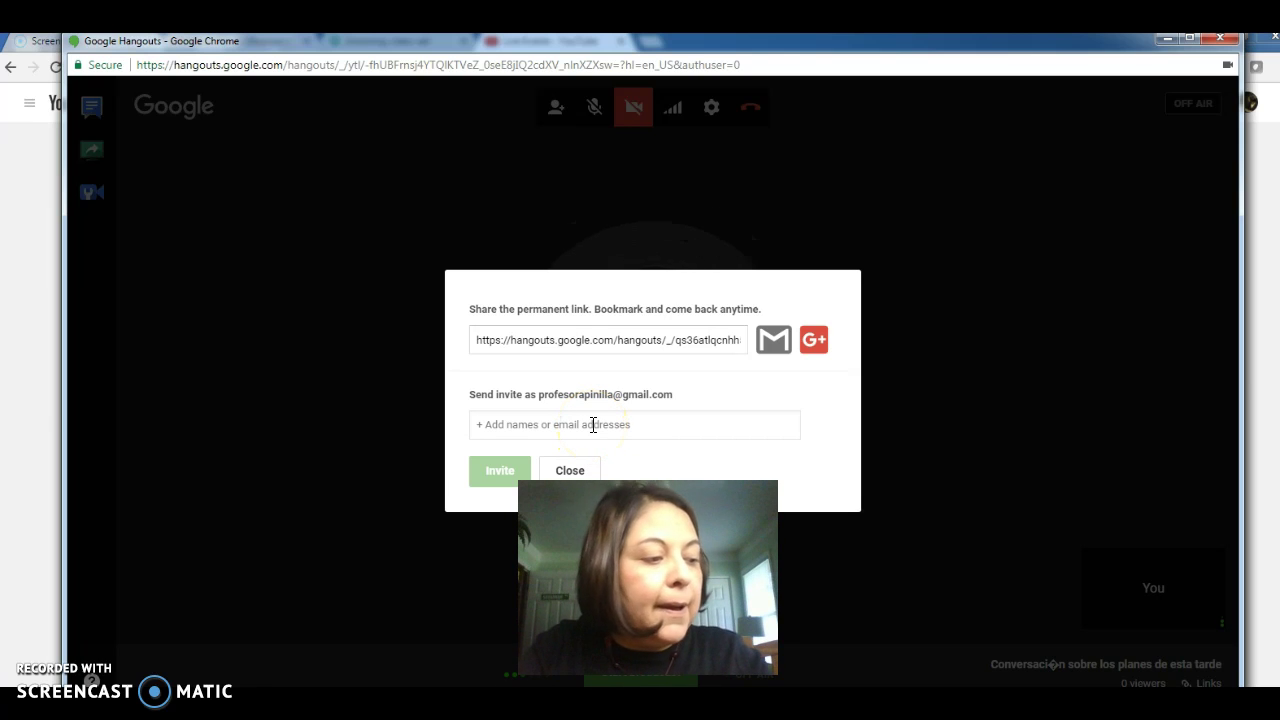
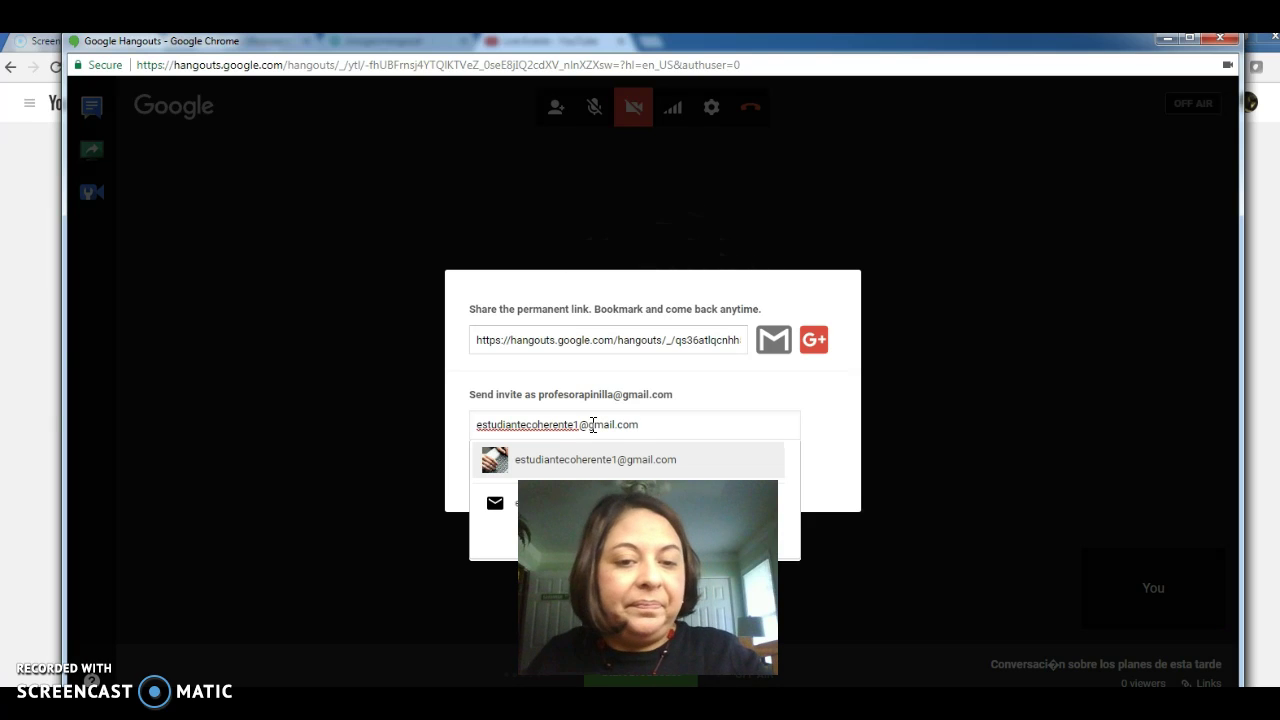
click(591, 461)
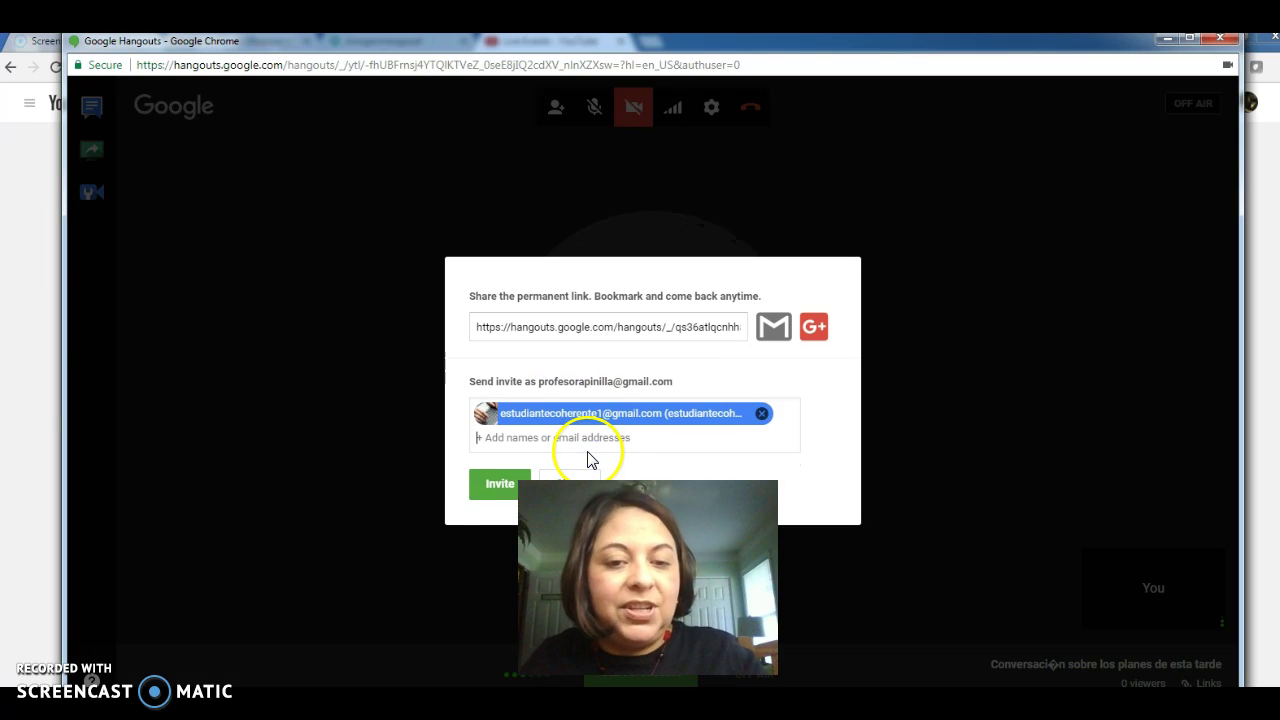
click(497, 485)
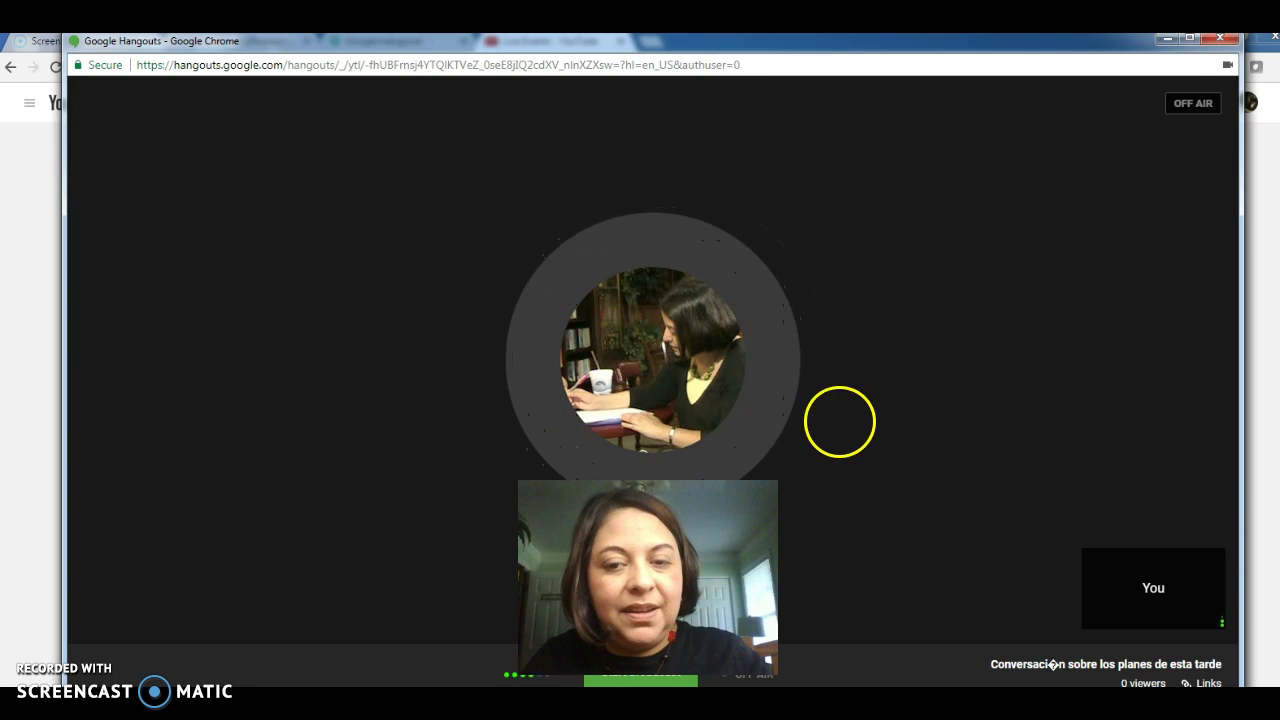
- Wait for the invited classmate to join and appear in the participant strip
mouse_move(978, 376)
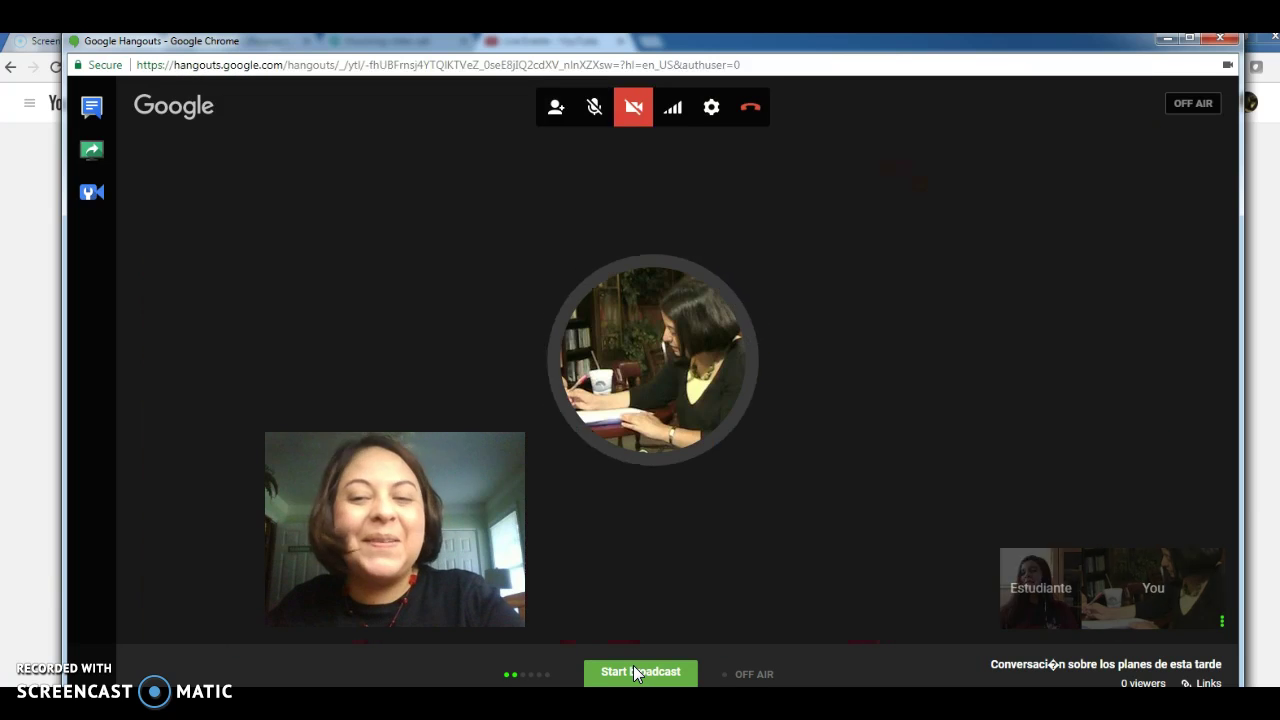
- Start the broadcast and confirm it in the Broadcasting dialog
click(637, 673)
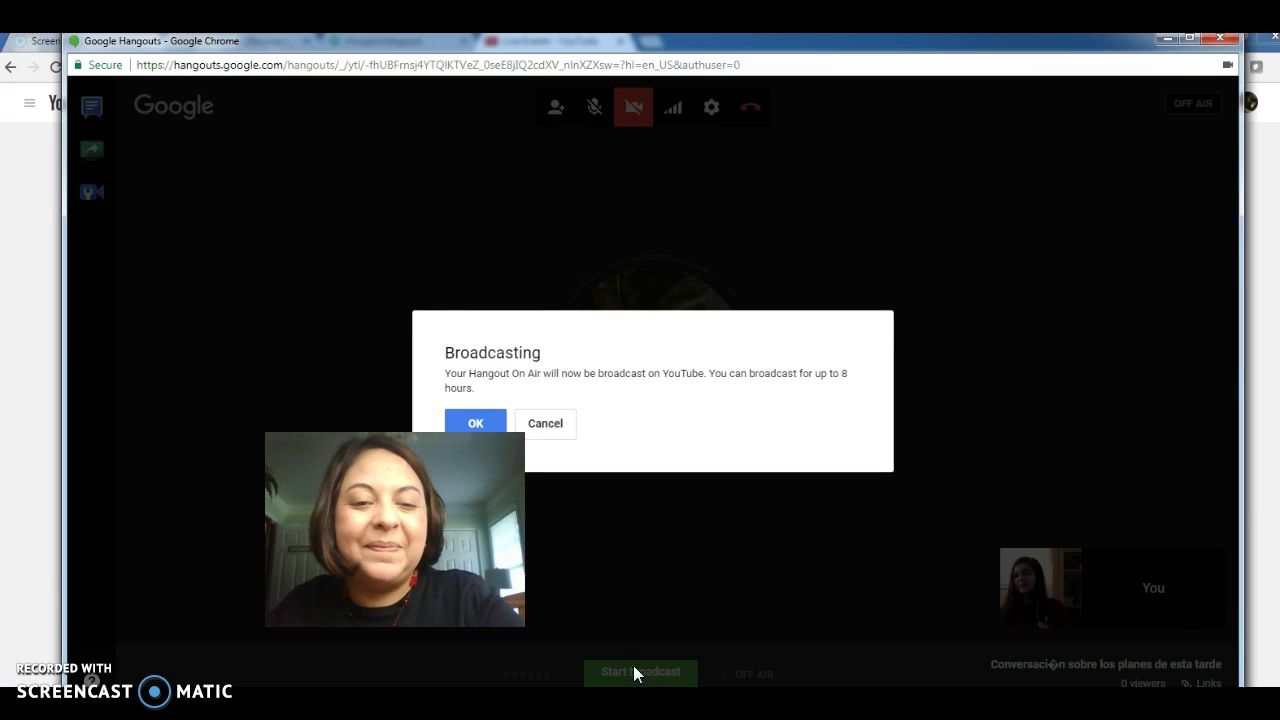
click(475, 422)
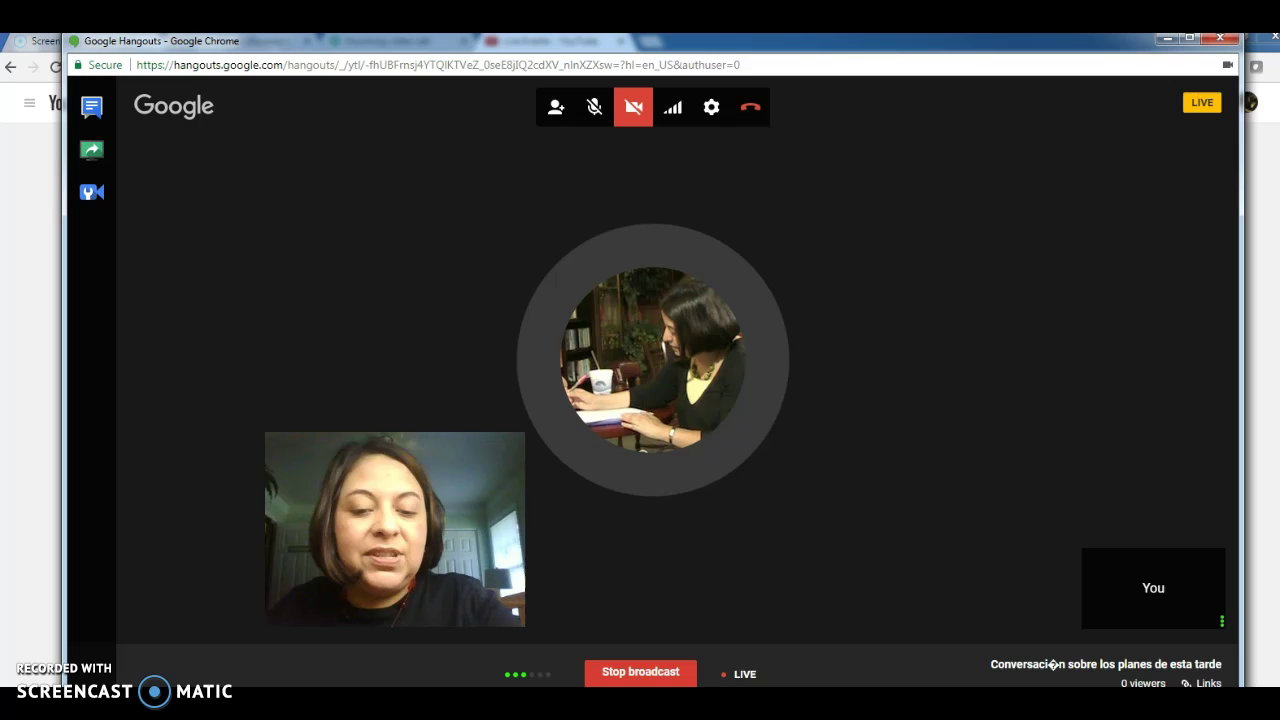
- Stop the broadcast and copy the recording's YouTube Page URL from Links
click(653, 673)
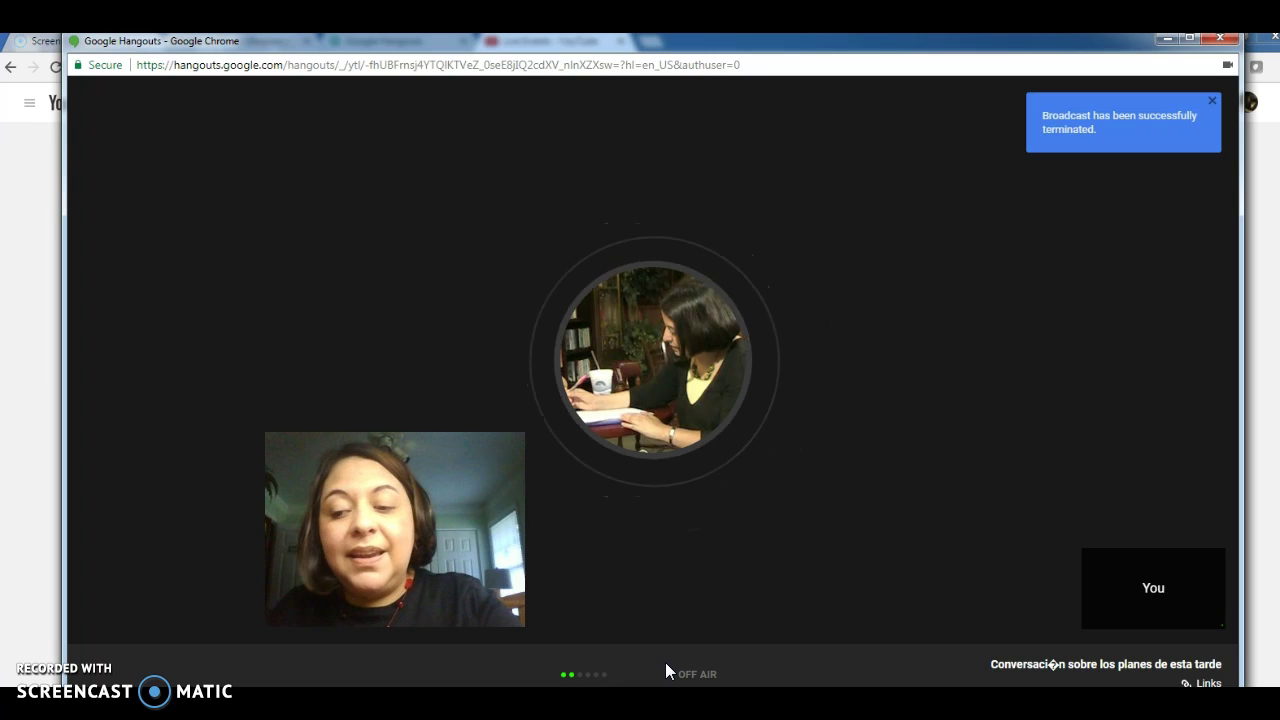
click(684, 648)
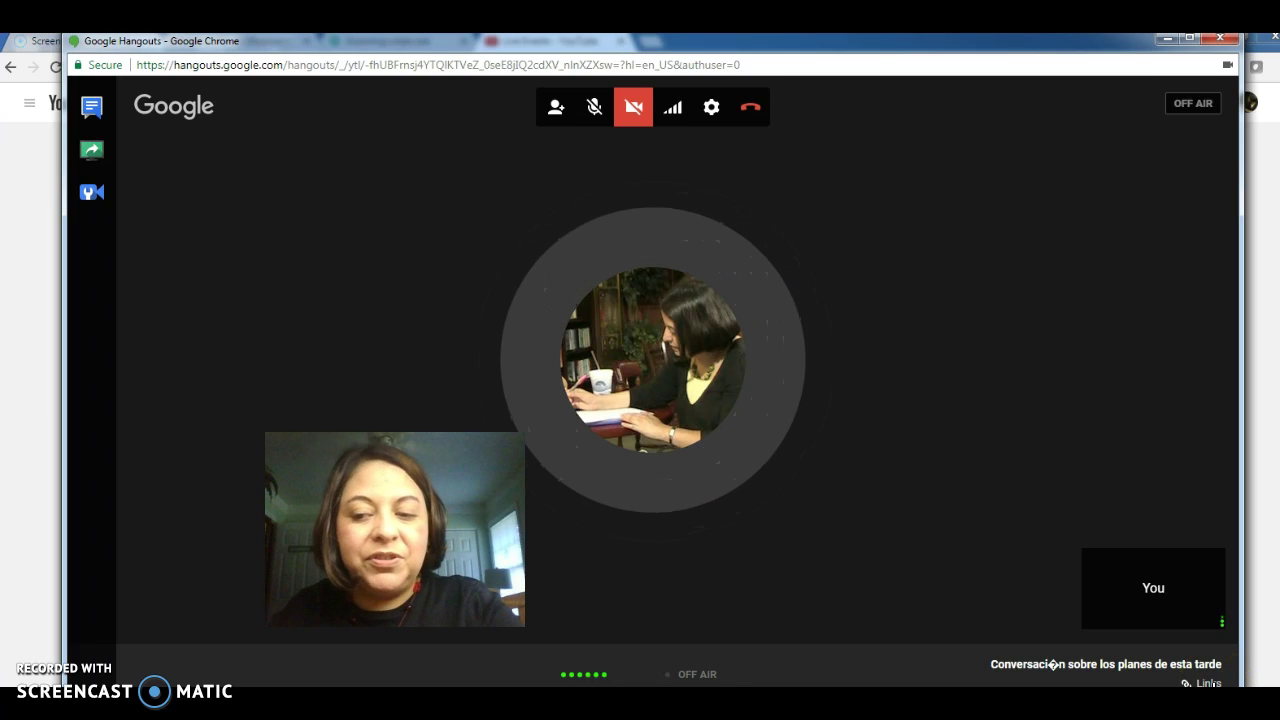
click(1212, 684)
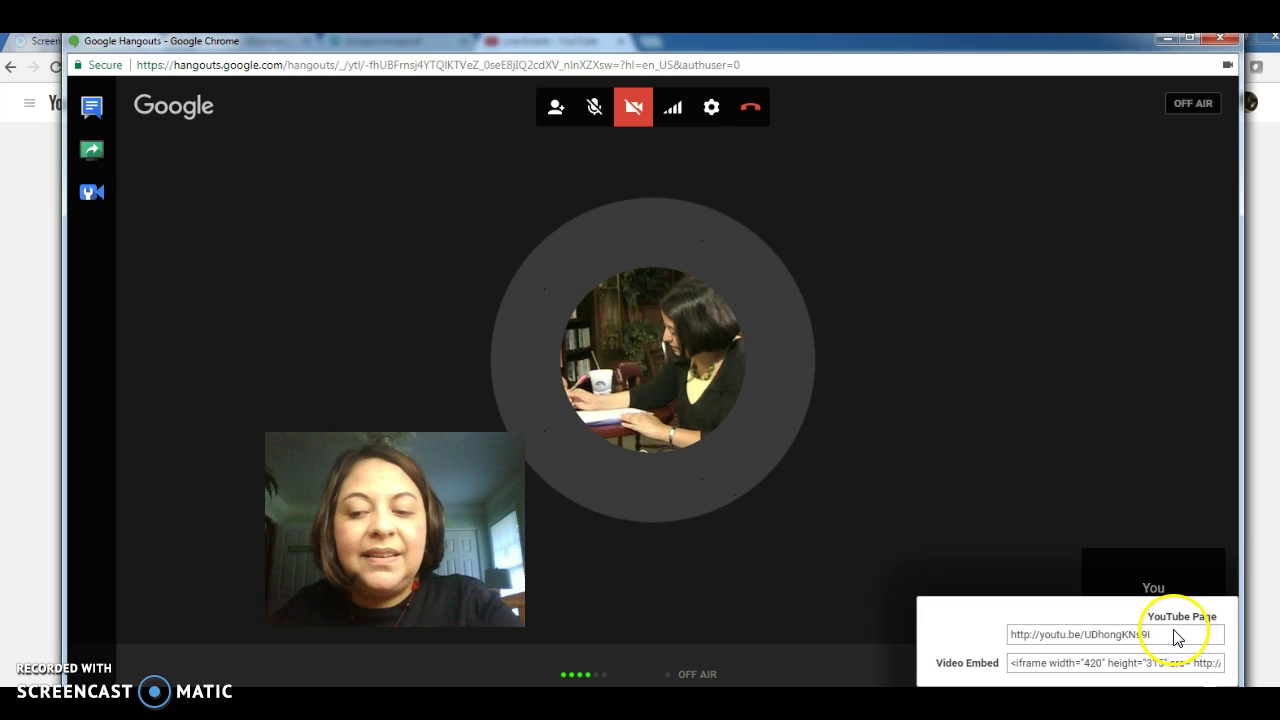
click(1165, 638)
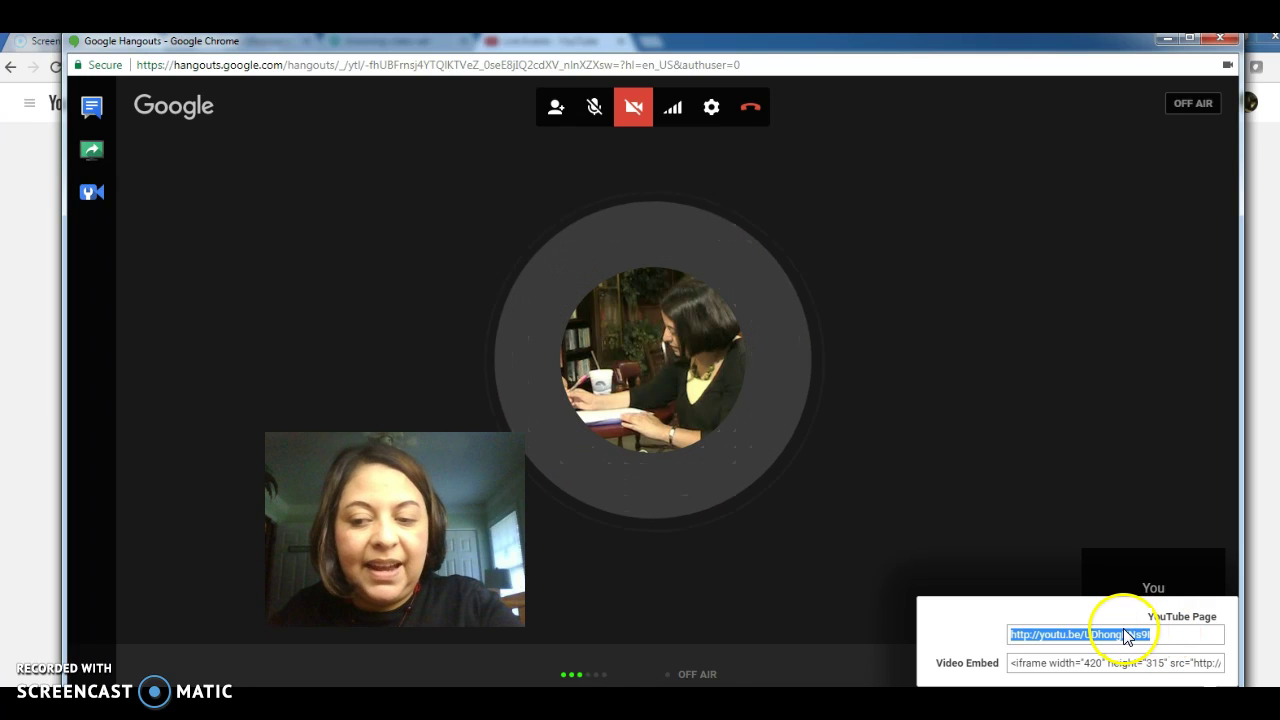
right_click(1034, 636)
click(1098, 646)
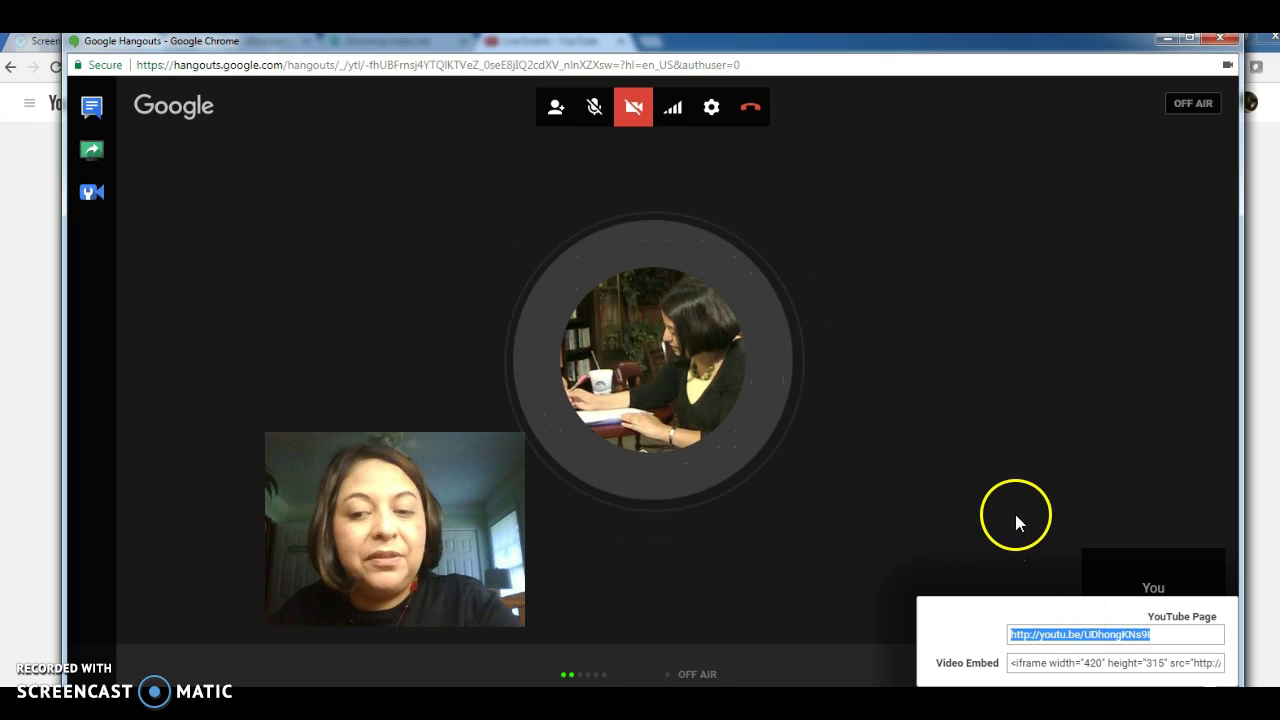
- Copy the YouTube Page URL once more and close the Hangouts window
right_click(1113, 641)
click(1114, 650)
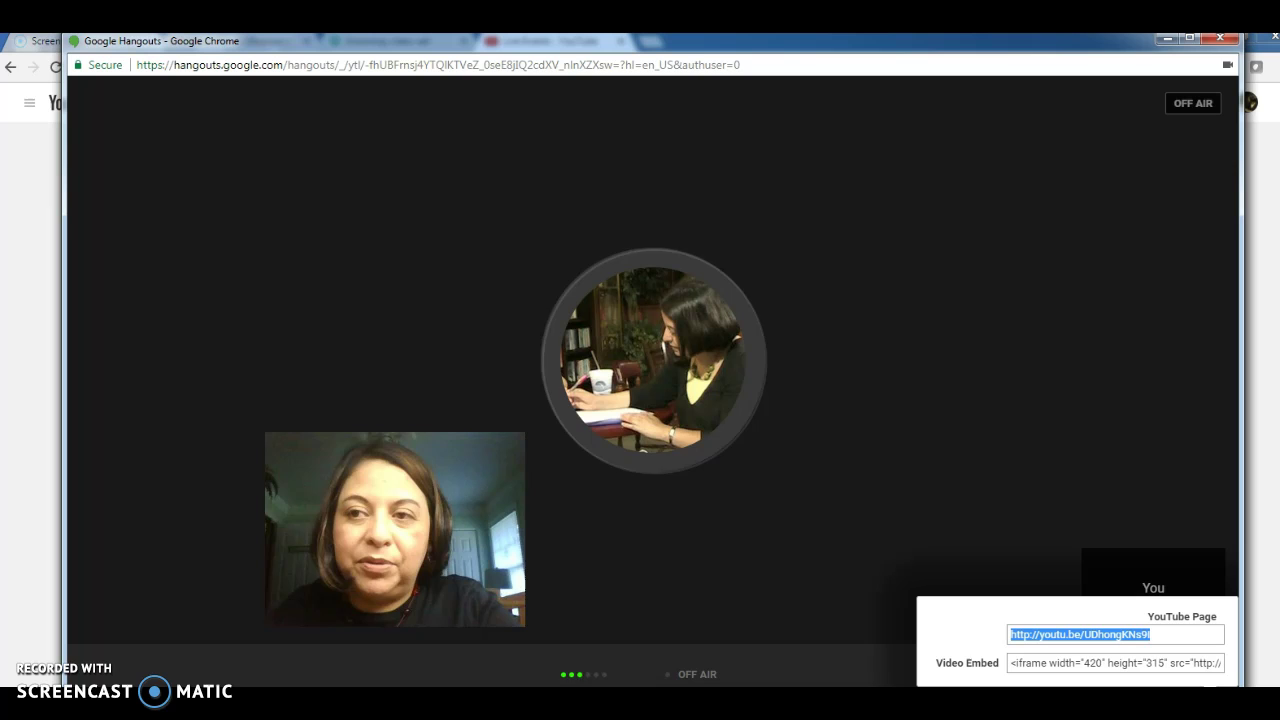
click(1226, 40)
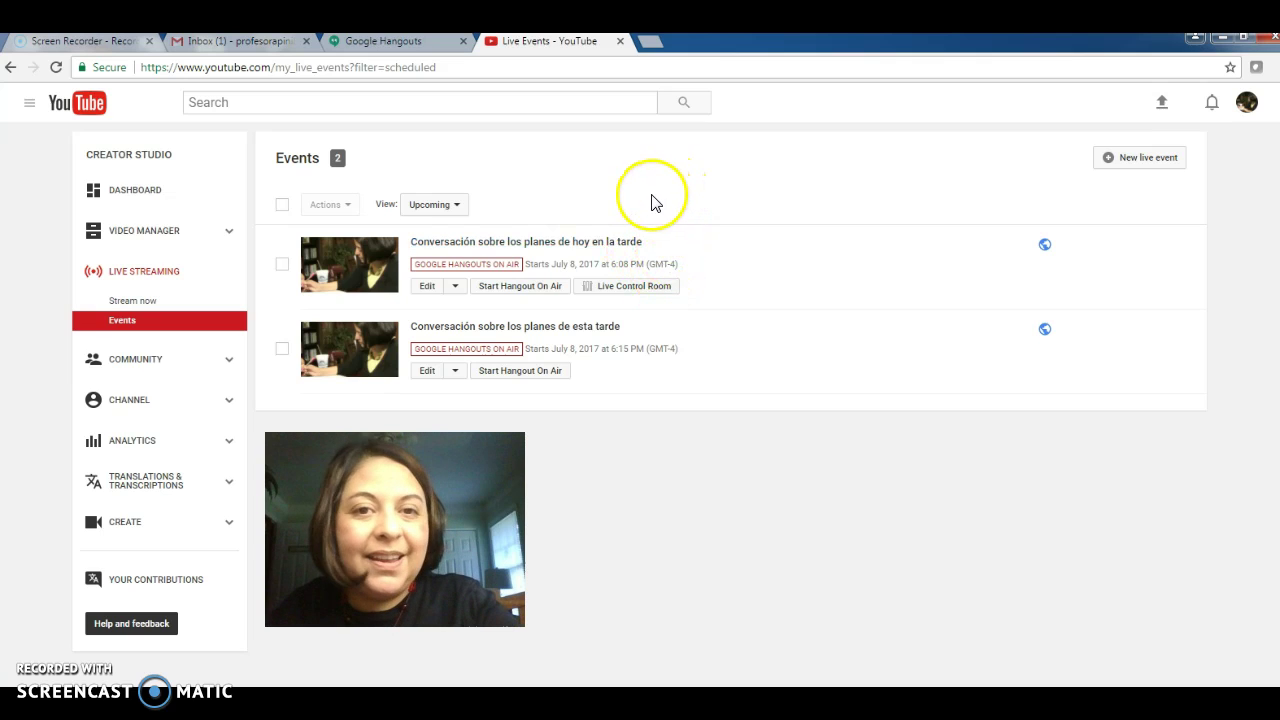
click(652, 45)
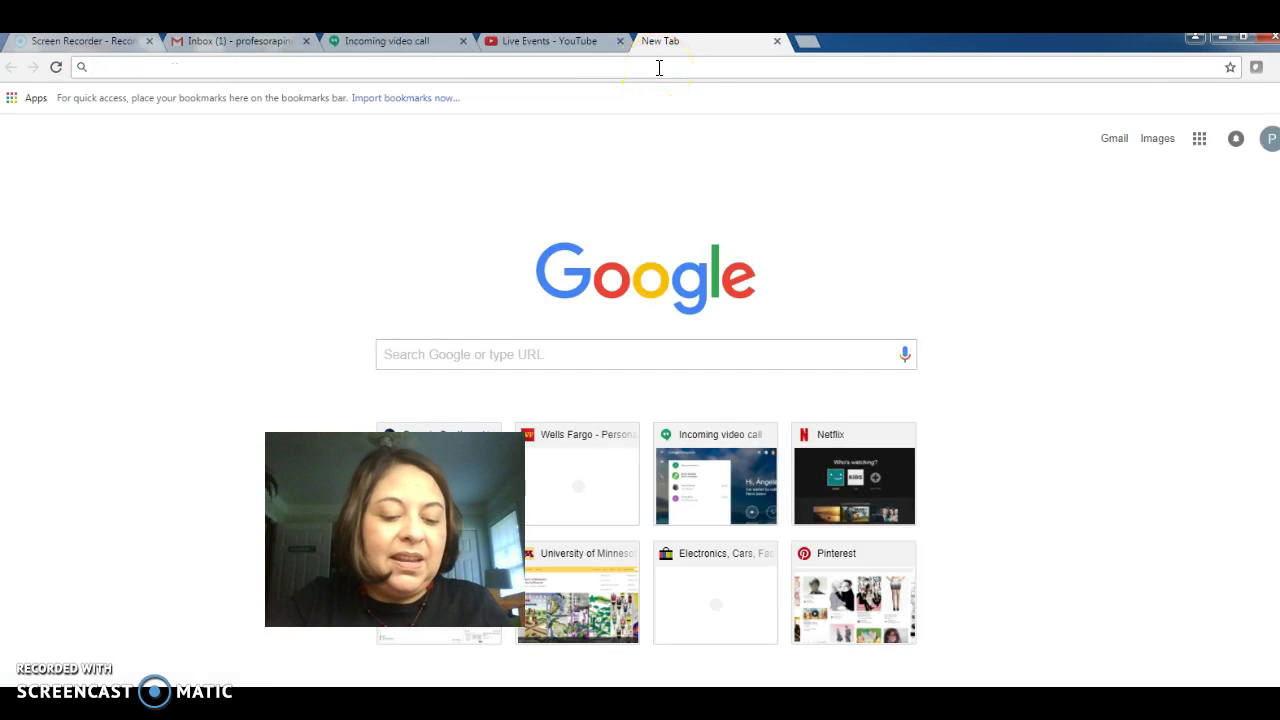
key(ctrl+v)
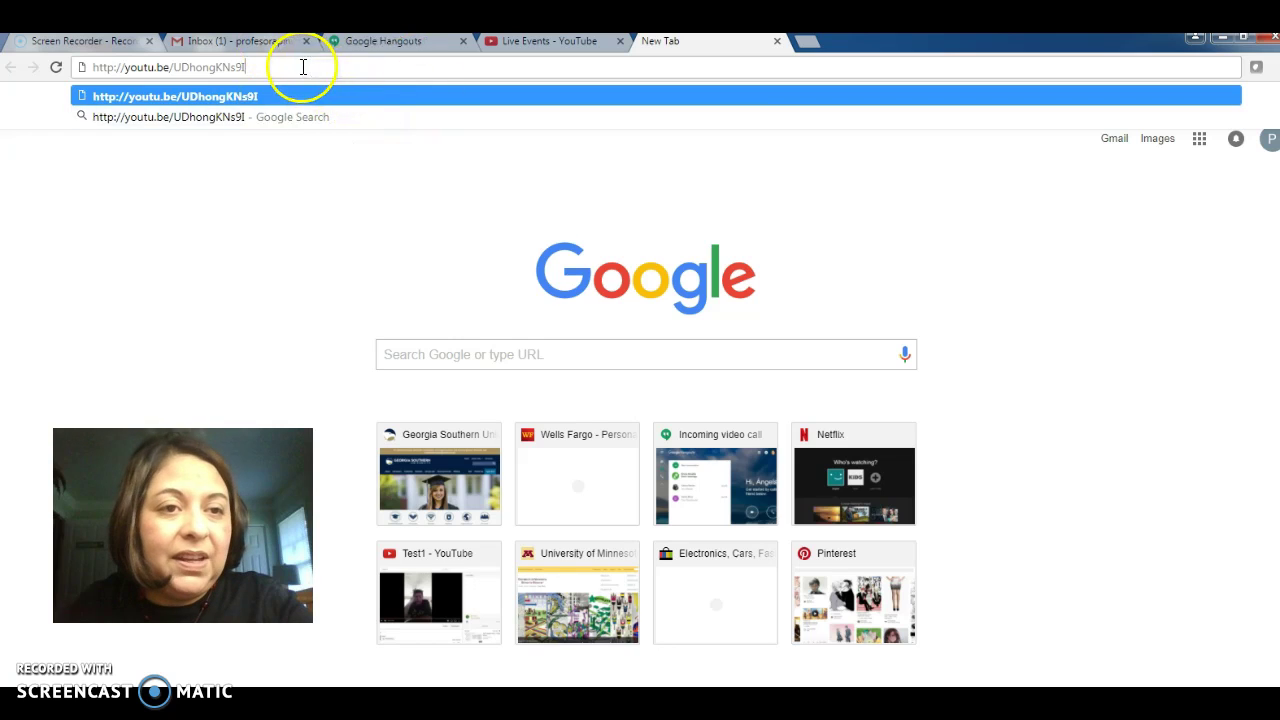
drag(306, 67, 82, 68)
click(795, 176)
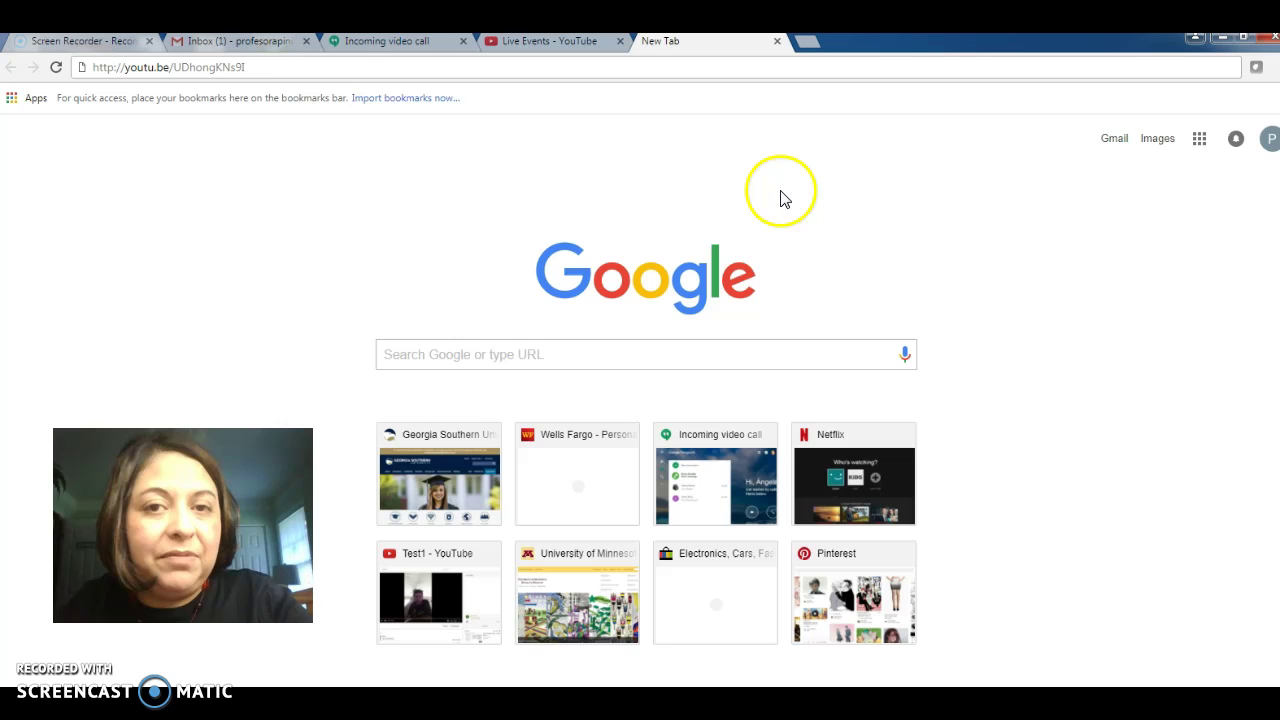
drag(271, 66, 95, 67)
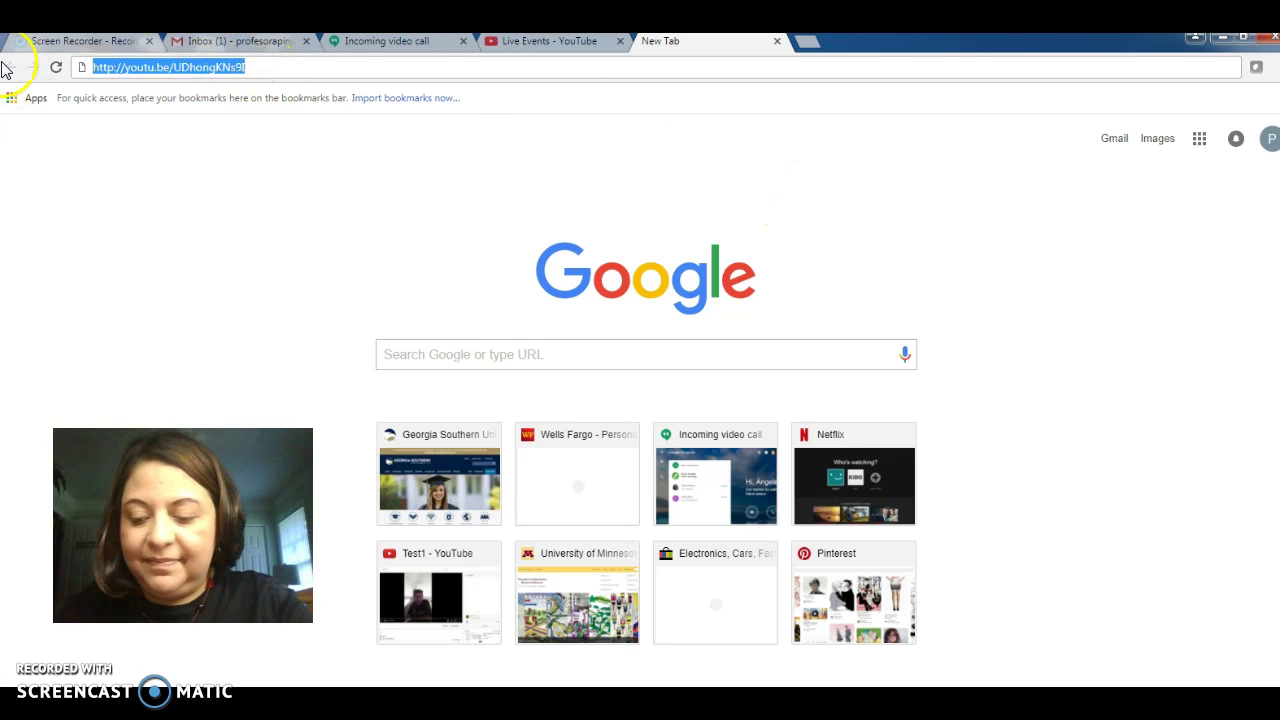
- Load the recording's youtu.be watch page, play and pause the conversation, then return to PowerPoint
key(Return)
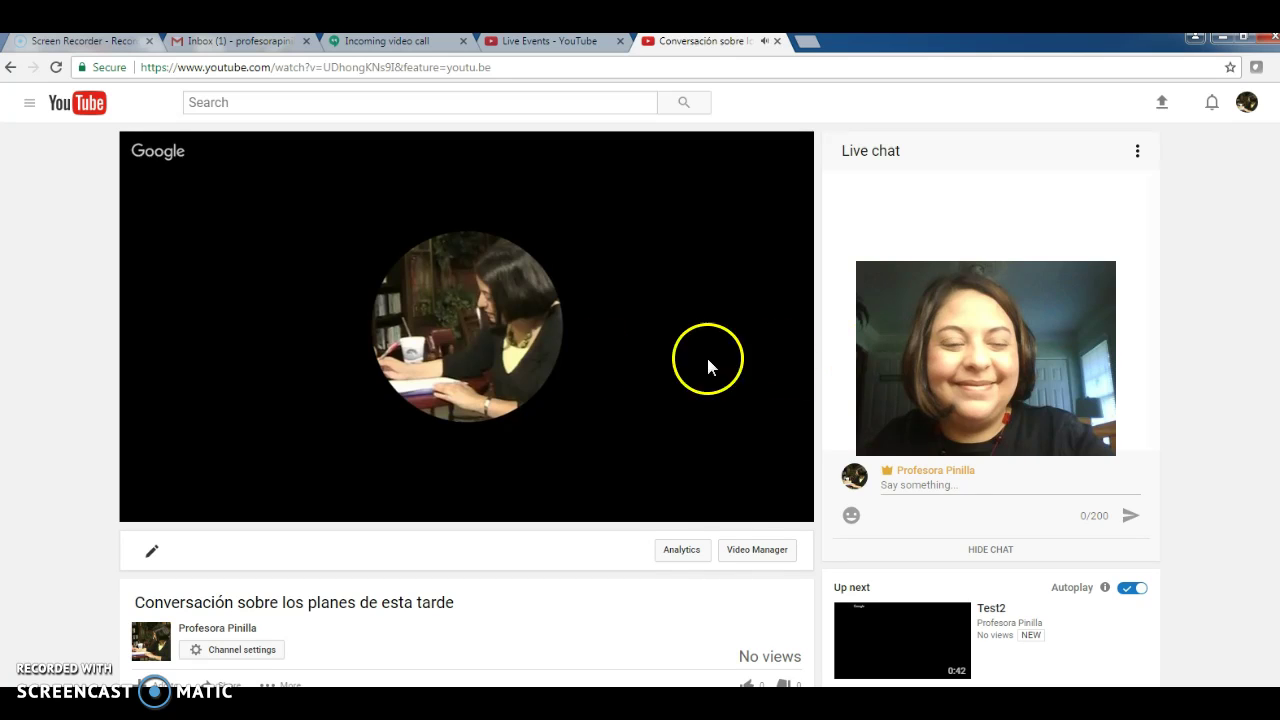
click(148, 507)
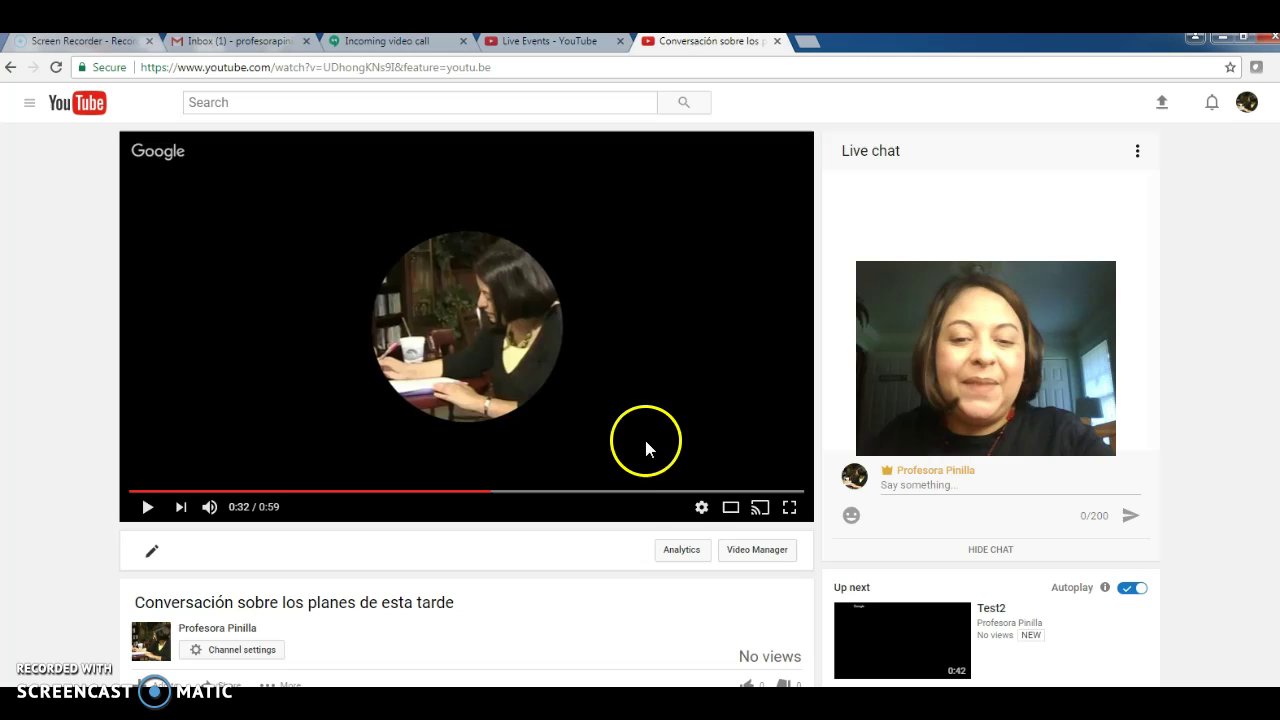
key(alt+Tab)
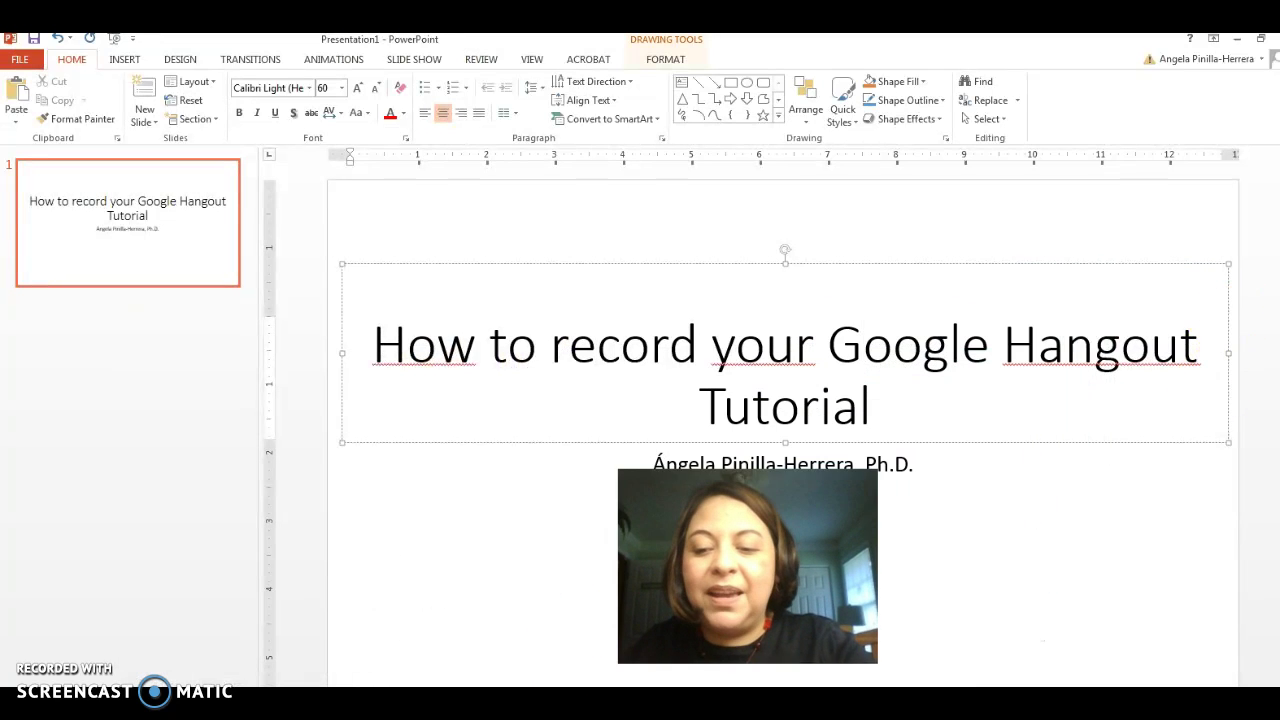
- Start the slide show from the 'How to record your Google Hangout Tutorial' title slide
key(F5)
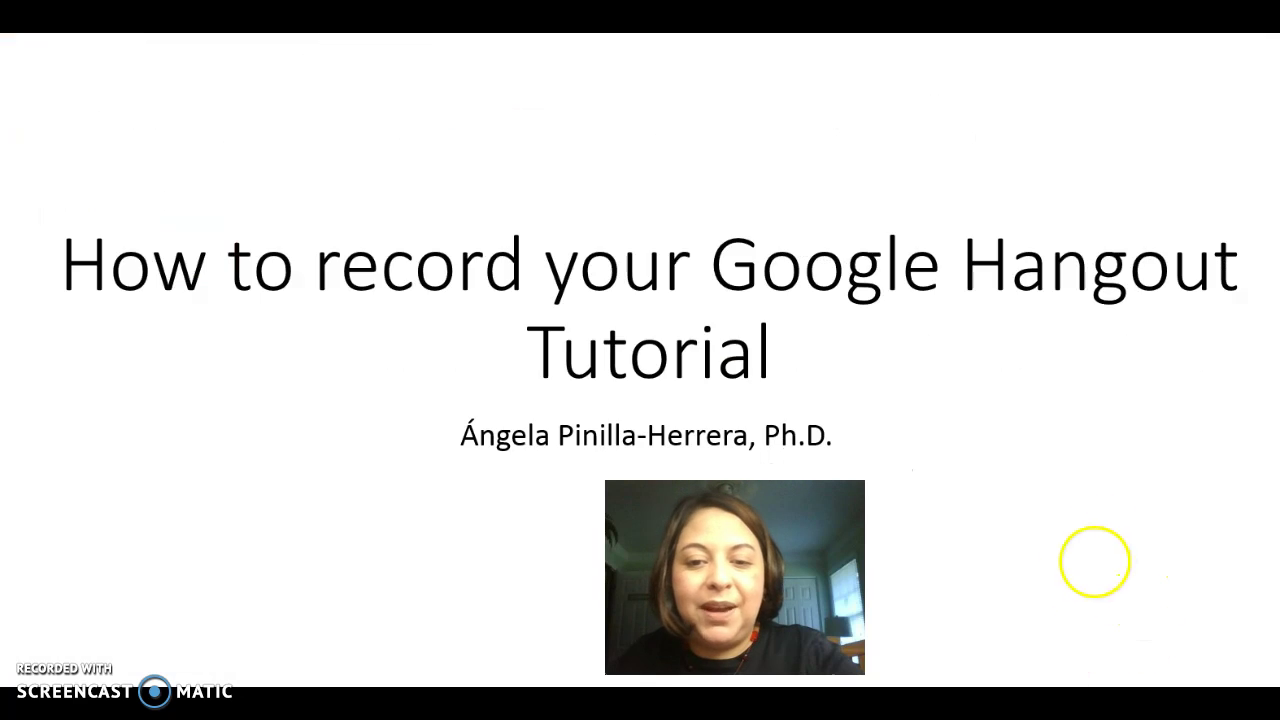